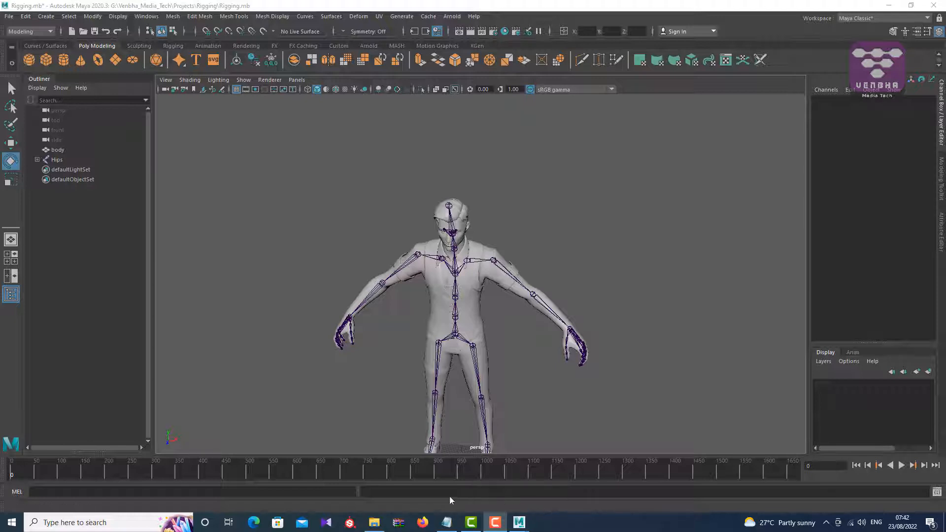
# - Switch to Notepad, highlight the topic heading "Parenting and hierarchies", and return to the Maya scene
pyautogui.click(446, 526)
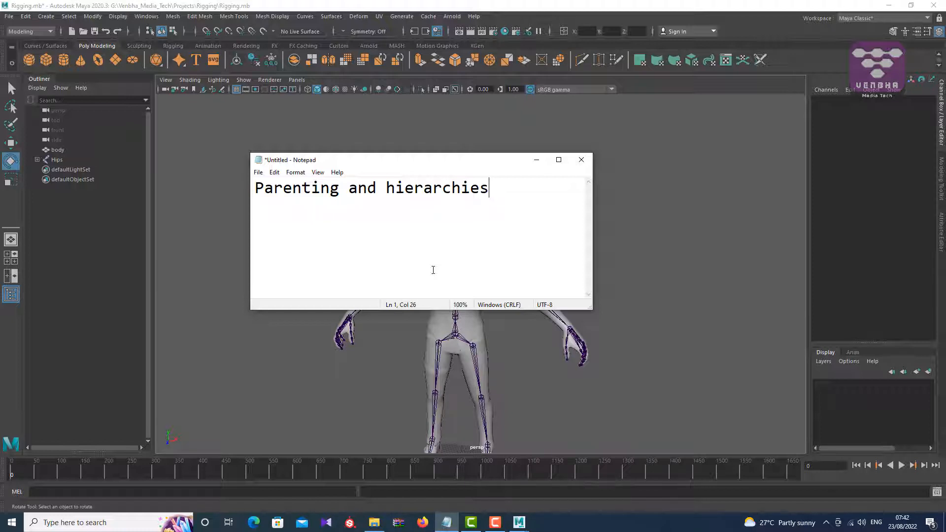
pyautogui.moveTo(519, 207); pyautogui.dragTo(163, 201)
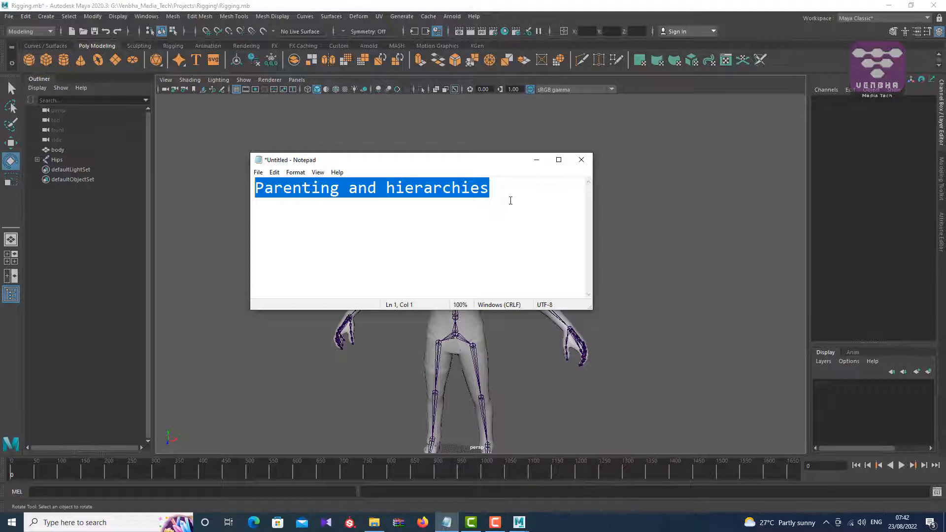
pyautogui.click(537, 159)
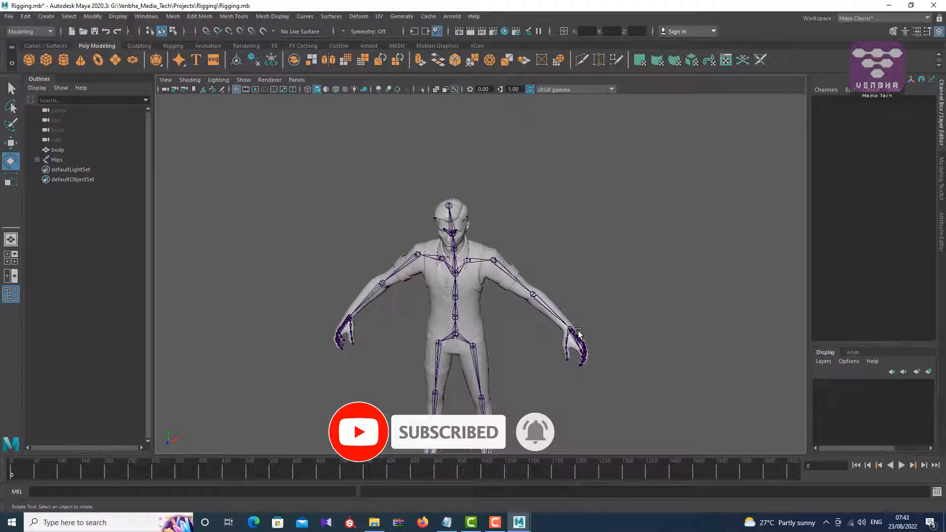
pyautogui.click(495, 523)
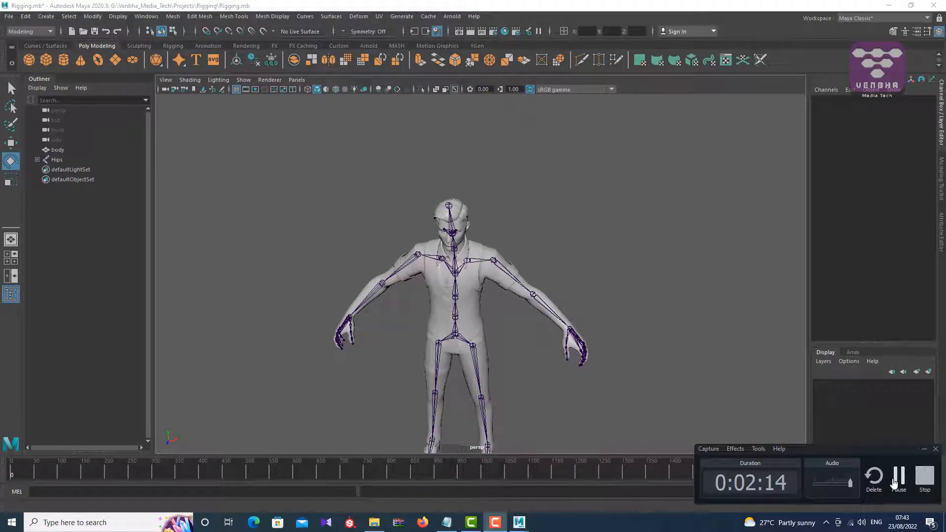
pyautogui.click(898, 477)
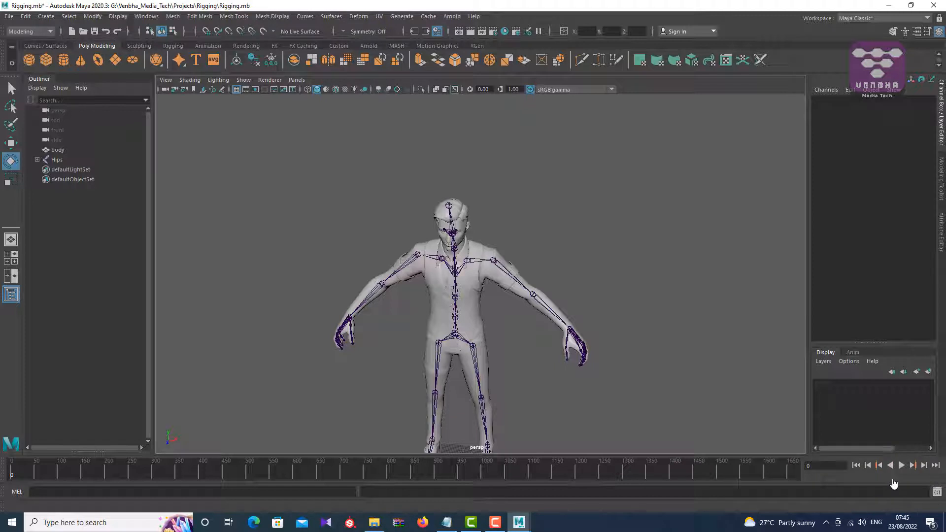
# - Swing the character's LeftArm joint up and down about its X axis, ending at a Rotate X of about 23.5
pyautogui.click(495, 260)
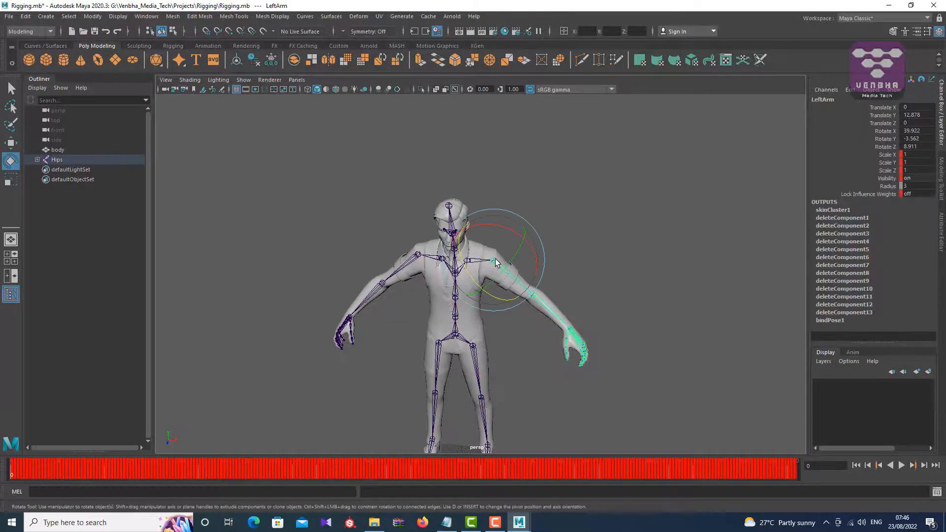
pyautogui.click(512, 229)
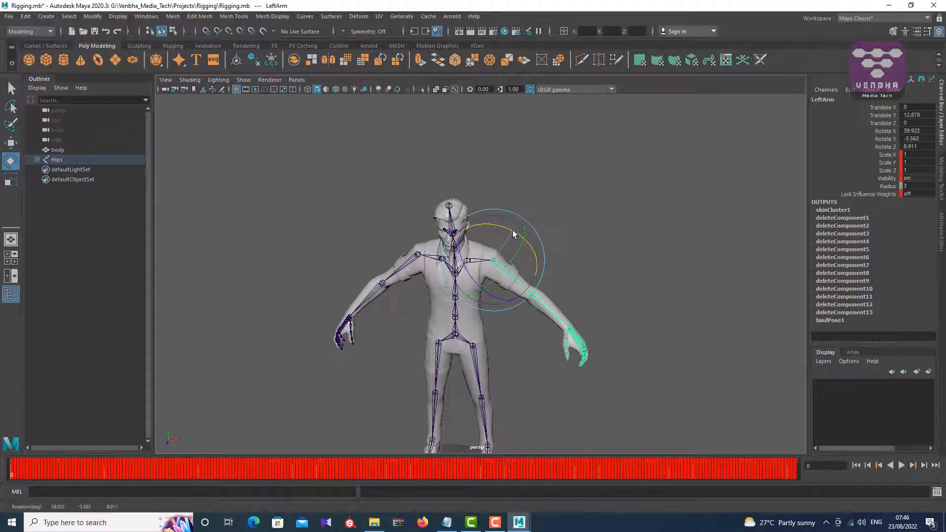
pyautogui.moveTo(512, 233); pyautogui.dragTo(477, 228)
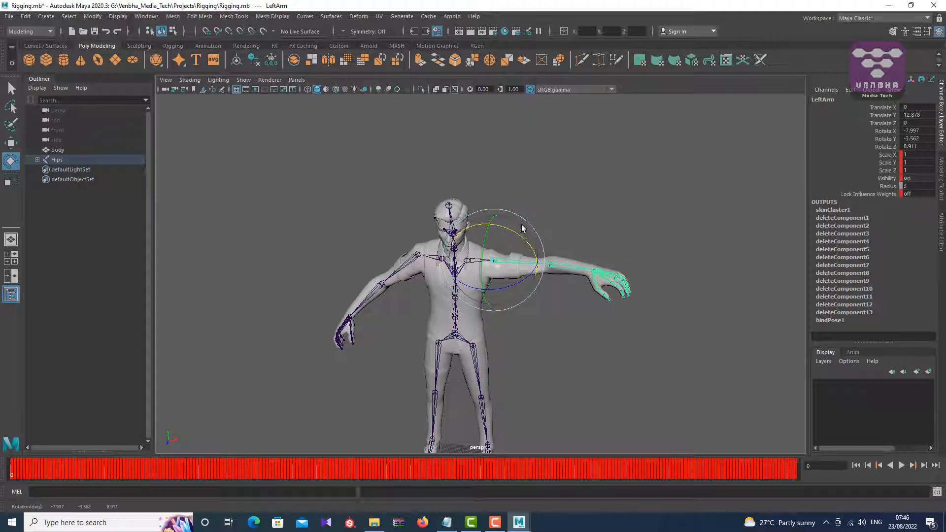
pyautogui.moveTo(509, 232); pyautogui.dragTo(493, 258)
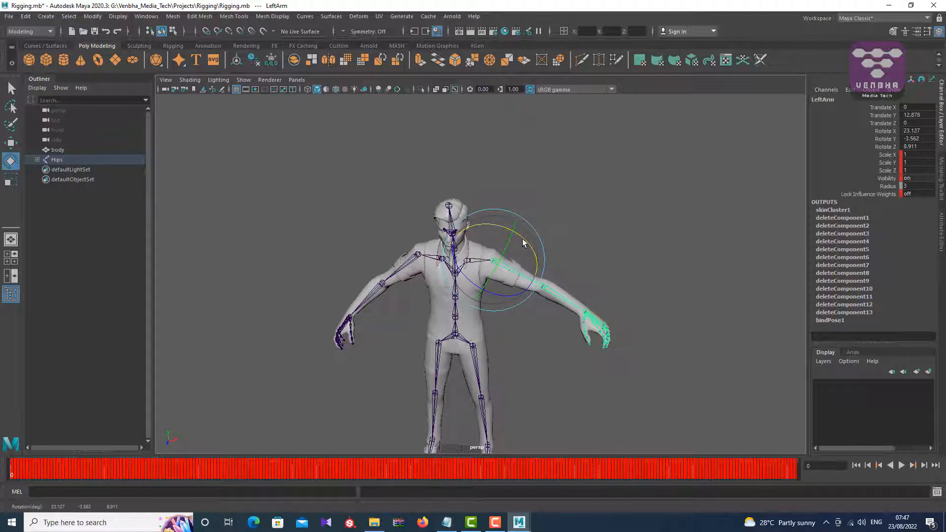
pyautogui.moveTo(514, 234); pyautogui.dragTo(522, 237)
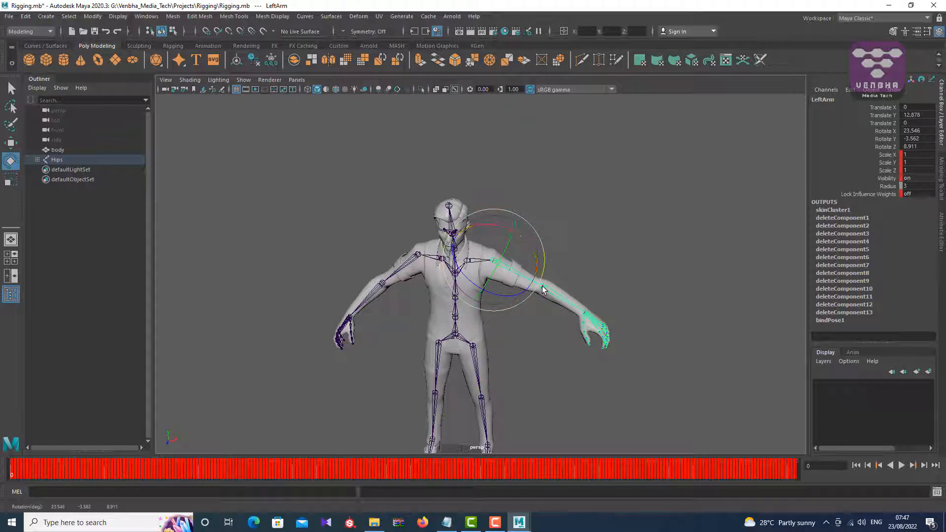
# - Pick the LeftForeArm joint to compare its chain, and rotate the LeftArm joint to a Rotate X of about 26.7
pyautogui.click(557, 279)
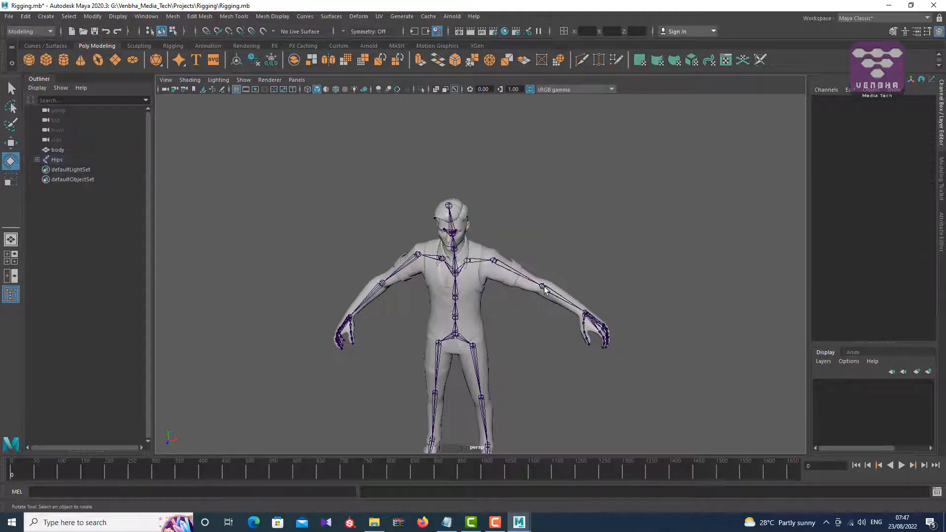
pyautogui.click(543, 288)
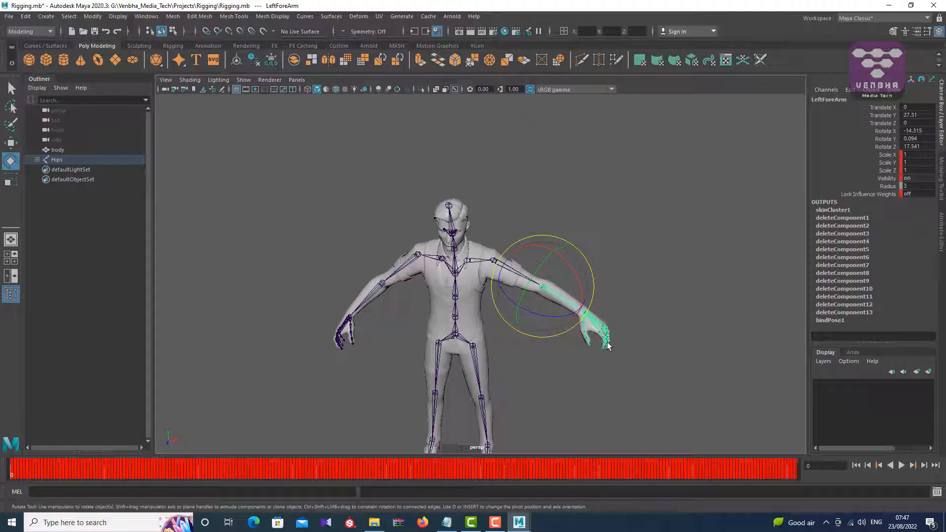
pyautogui.click(491, 262)
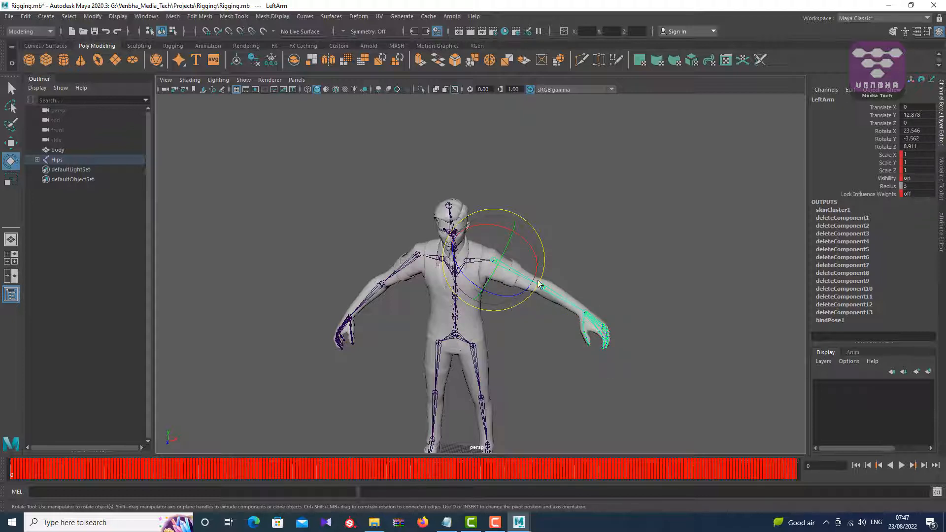
pyautogui.moveTo(533, 256)
pyautogui.mouseDown()
pyautogui.moveTo(521, 243)
pyautogui.moveTo(535, 259)
pyautogui.mouseUp()
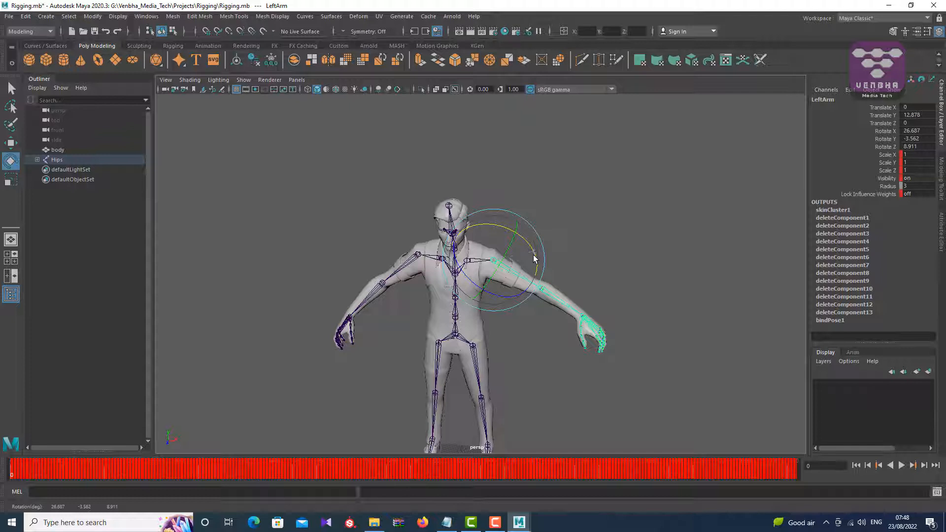
# - Rotate the LeftForeArm joint to about -39.7 and the LeftHand joint to about -18 in Rotate X
pyautogui.click(540, 289)
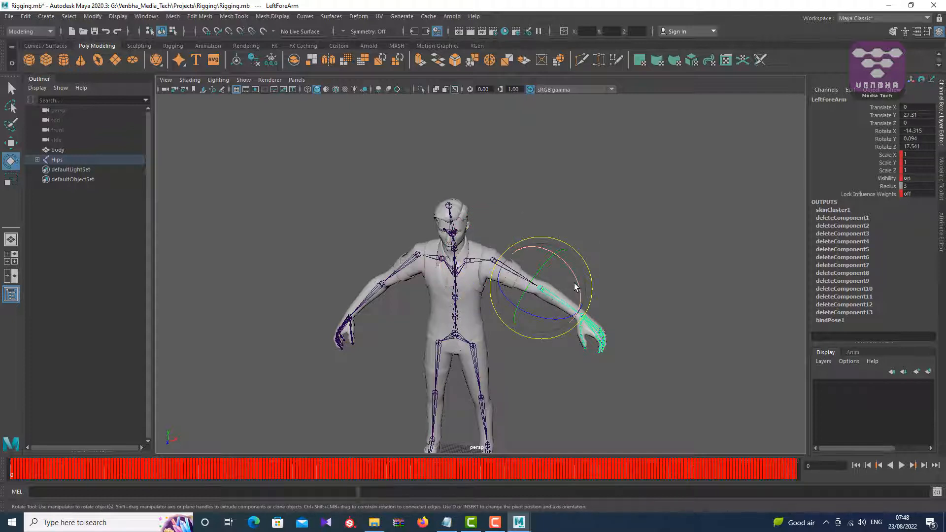
pyautogui.moveTo(576, 280); pyautogui.dragTo(601, 292)
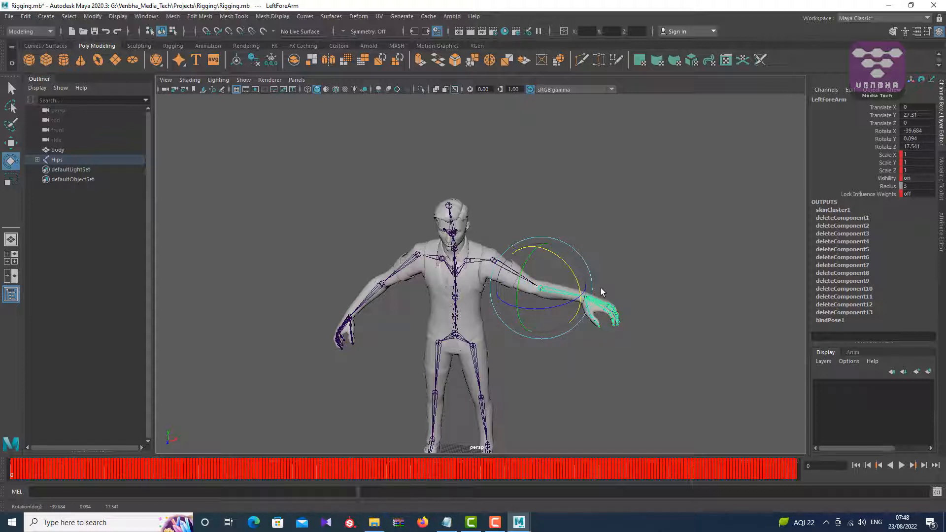
pyautogui.click(601, 292)
pyautogui.click(586, 296)
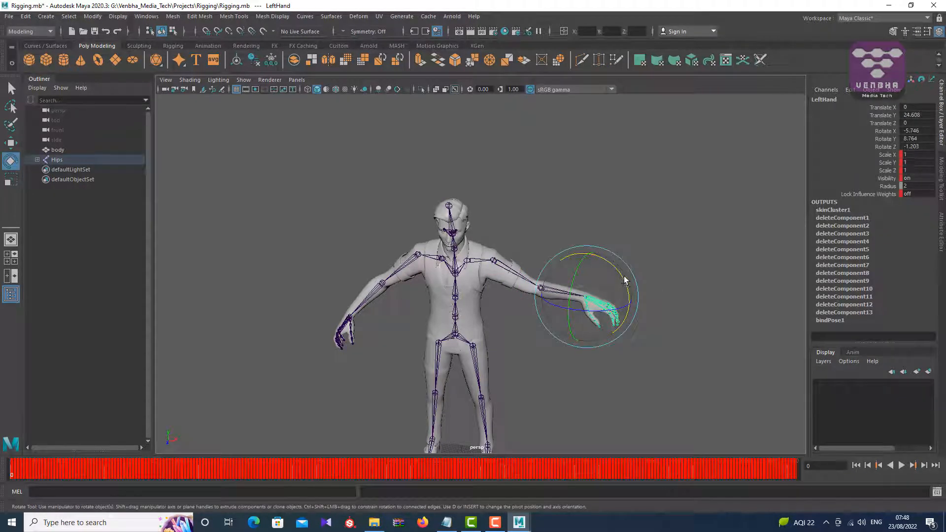
pyautogui.moveTo(625, 279)
pyautogui.mouseDown()
pyautogui.moveTo(627, 292)
pyautogui.moveTo(623, 272)
pyautogui.mouseUp()
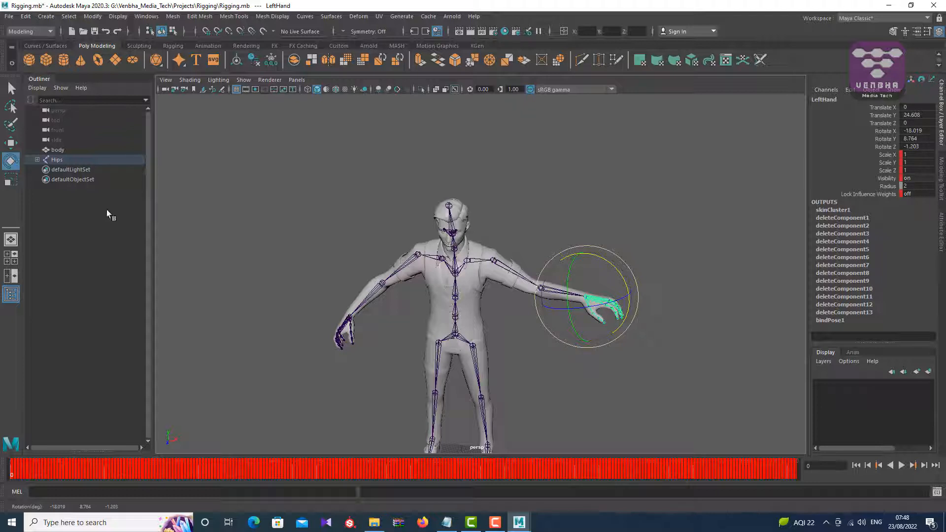
# - Close the character rig scene and start a new empty scene
pyautogui.click(9, 17)
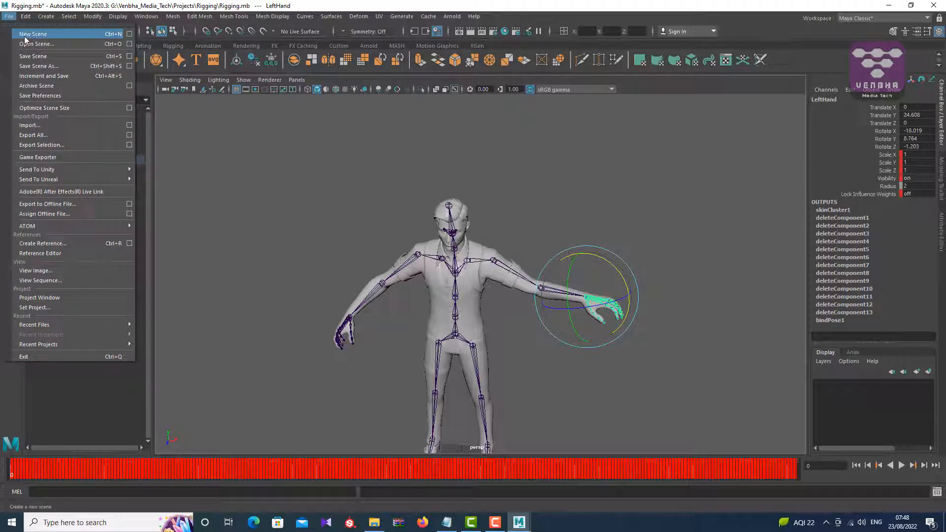
pyautogui.click(25, 37)
pyautogui.click(472, 264)
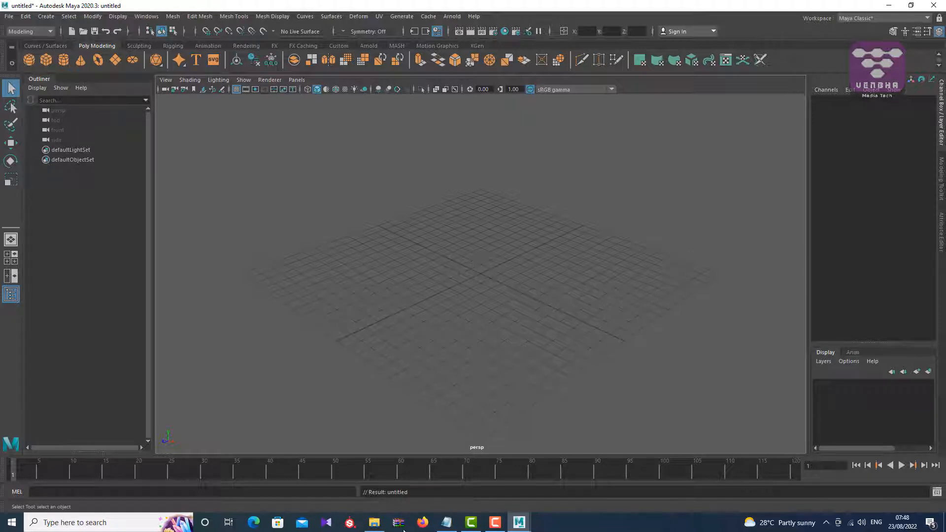
# - Bring up the Notepad topic note again and hide it
pyautogui.click(446, 523)
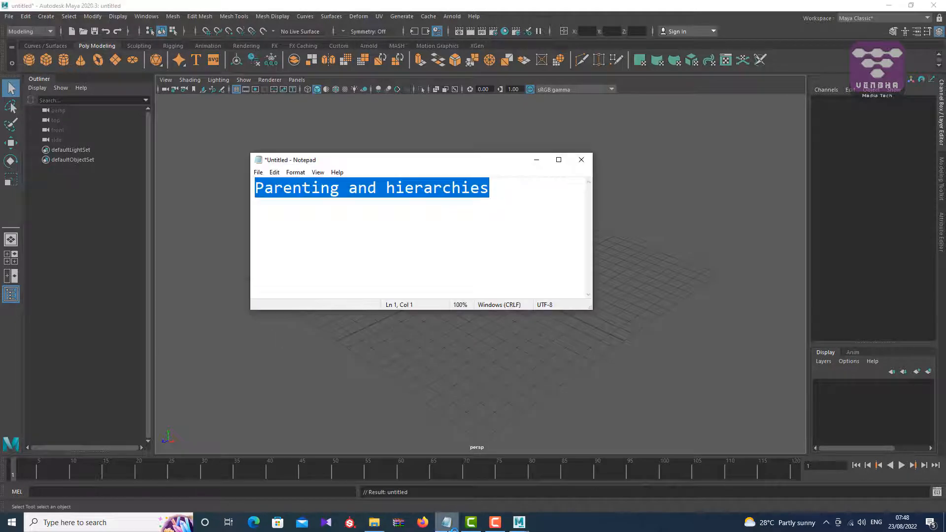
pyautogui.click(447, 526)
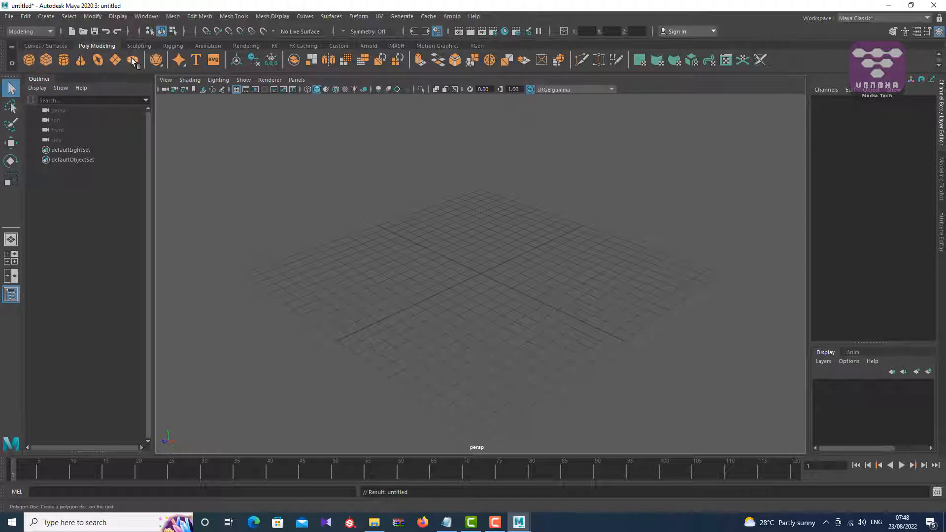
# - Create a polygon sphere and a polygon cube, and move the cube to about -2.6 along Z beside the sphere
pyautogui.click(31, 62)
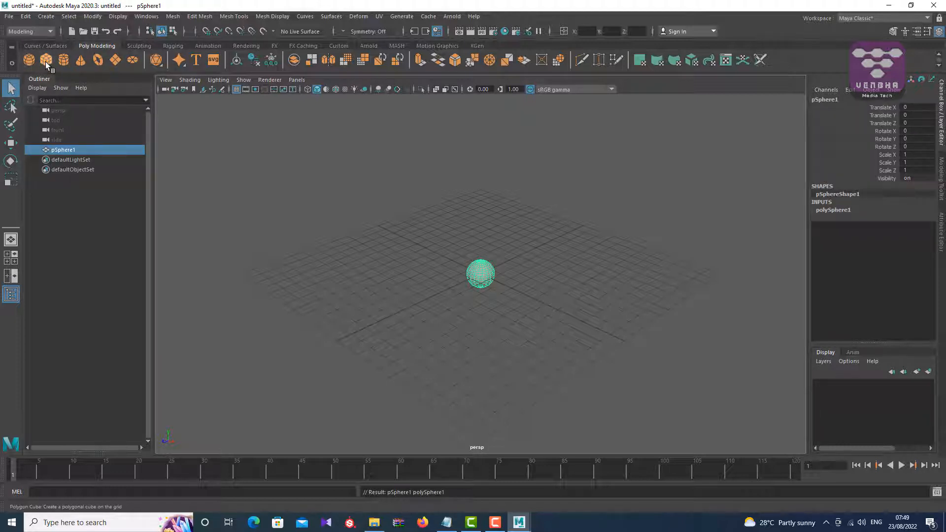
pyautogui.click(46, 61)
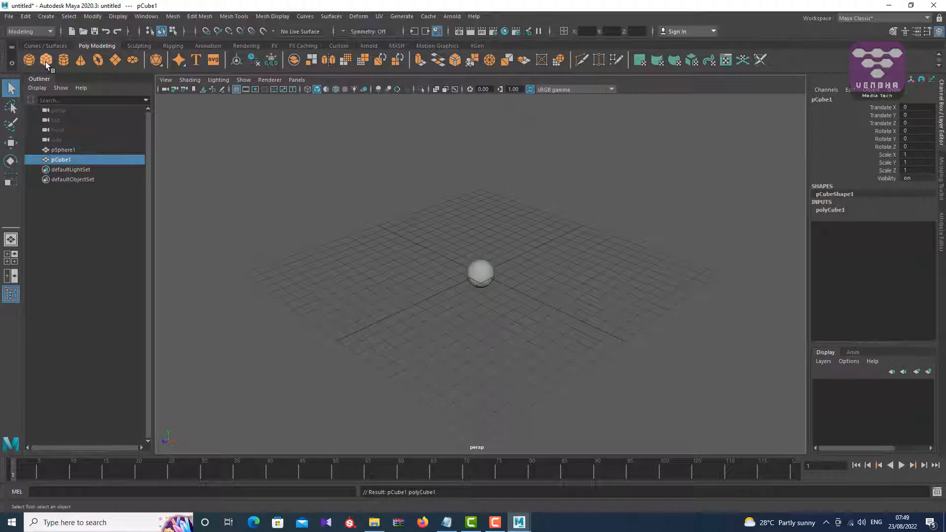
pyautogui.press('w')
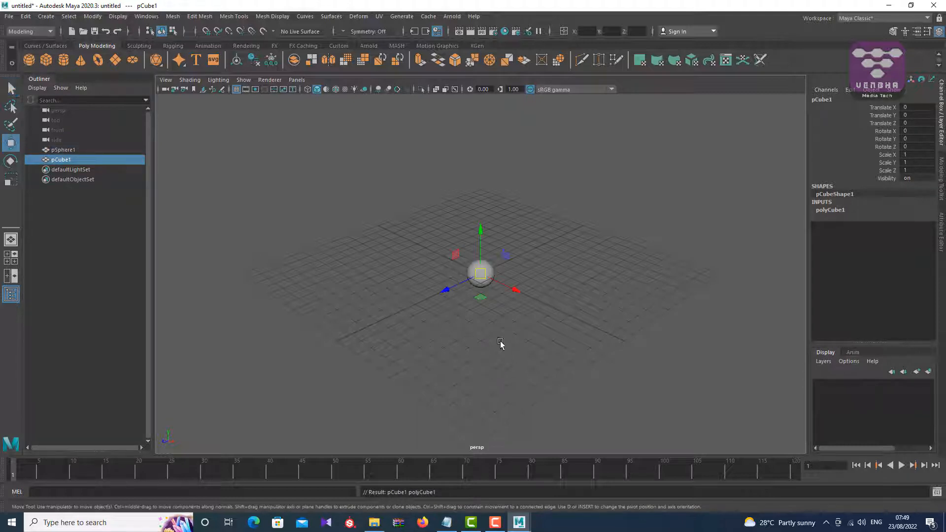
pyautogui.moveTo(445, 291); pyautogui.dragTo(471, 285)
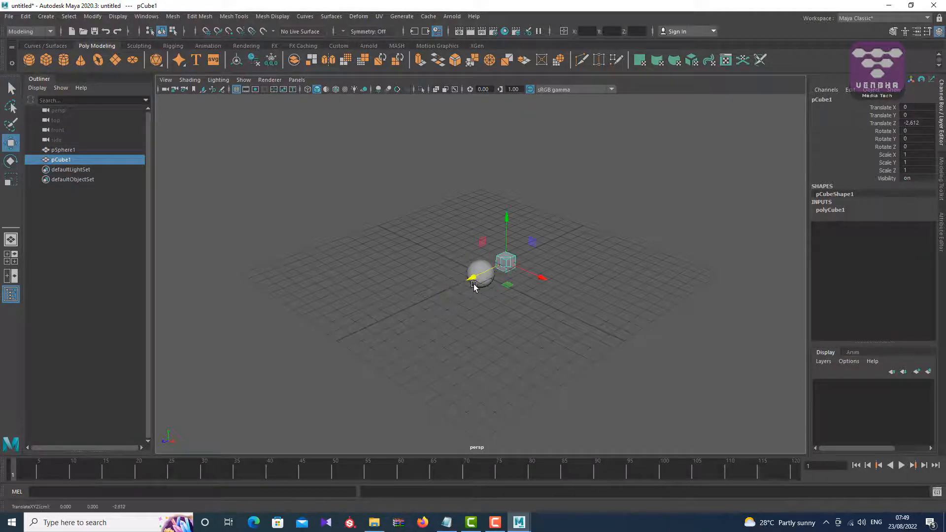
pyautogui.keyDown('alt'); pyautogui.moveTo(603, 295); pyautogui.dragTo(552, 314); pyautogui.keyUp('alt')
pyautogui.scroll(3, 583, 262)
pyautogui.scroll(3, 583, 262)
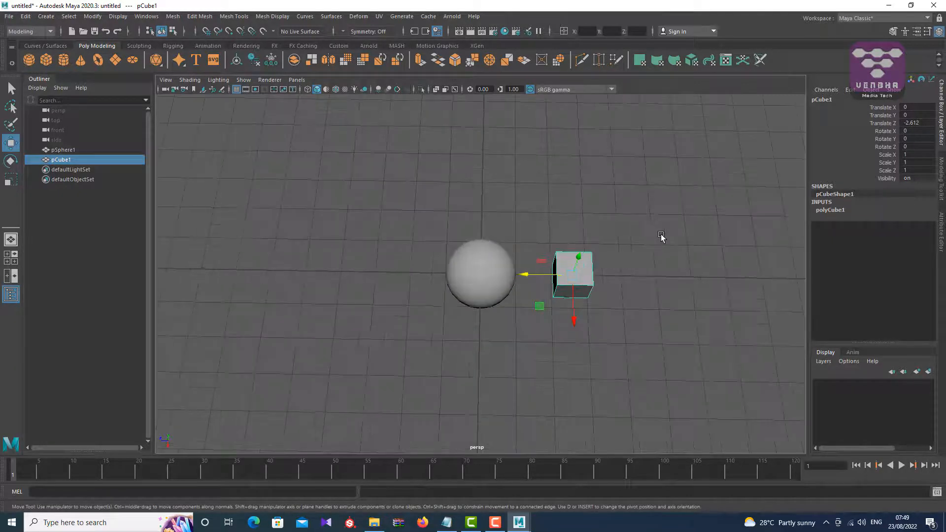
pyautogui.keyDown('alt'); pyautogui.moveTo(660, 238); pyautogui.dragTo(568, 251, button='middle'); pyautogui.keyUp('alt')
# - Select the sphere on its own several times to single it out from the cube
pyautogui.click(502, 222)
pyautogui.click(426, 267)
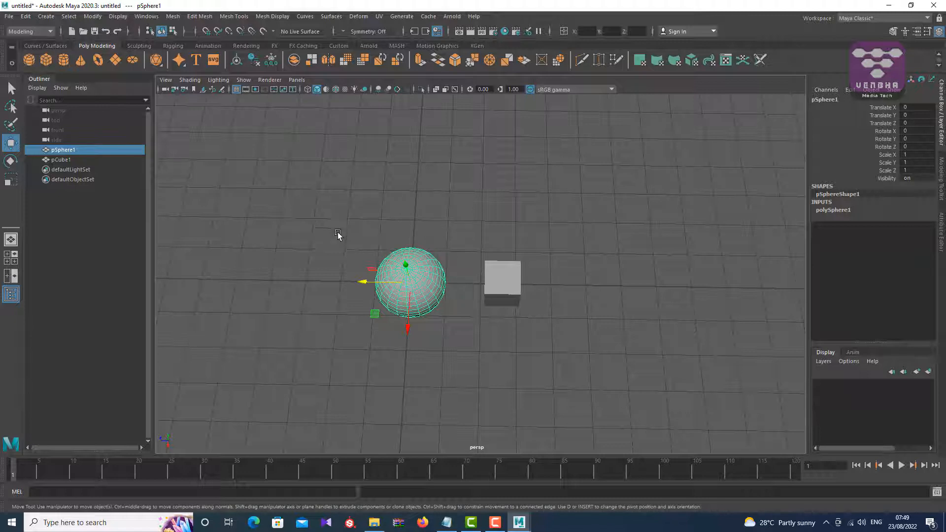
pyautogui.moveTo(338, 213); pyautogui.dragTo(458, 401)
pyautogui.moveTo(321, 200); pyautogui.dragTo(461, 364)
pyautogui.moveTo(306, 232); pyautogui.dragTo(466, 402)
pyautogui.click(224, 324)
pyautogui.click(415, 280)
# - Move the cube farther from the sphere, to about -2.85 along Z, and keep it selected
pyautogui.click(493, 281)
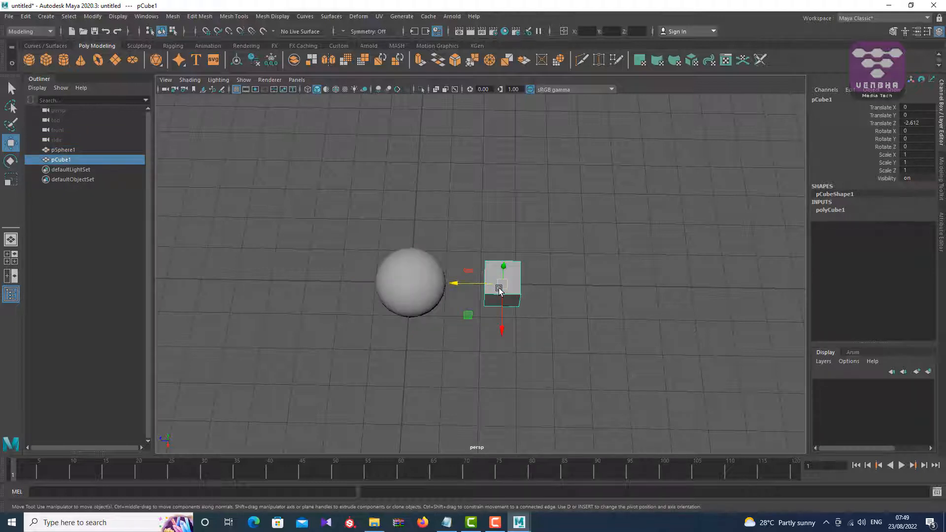
pyautogui.moveTo(457, 285); pyautogui.dragTo(481, 281)
pyautogui.click(542, 277)
pyautogui.click(508, 289)
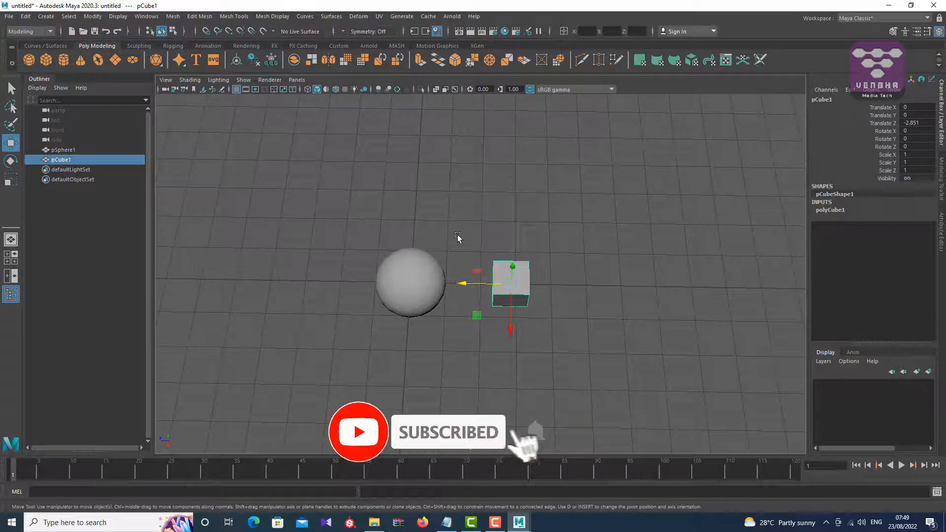
# - Try moving only the sphere slightly along Z to test its link to the cube, and undo the move
pyautogui.click(429, 276)
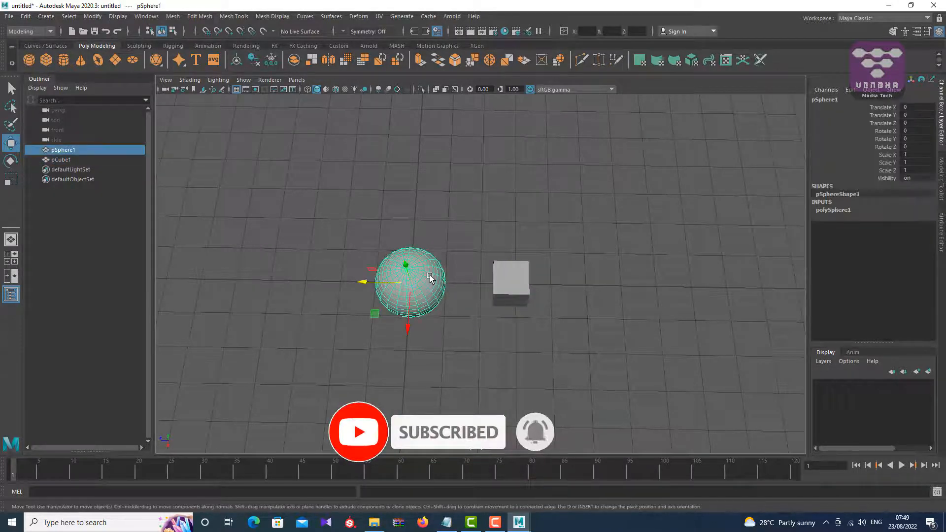
pyautogui.press('e')
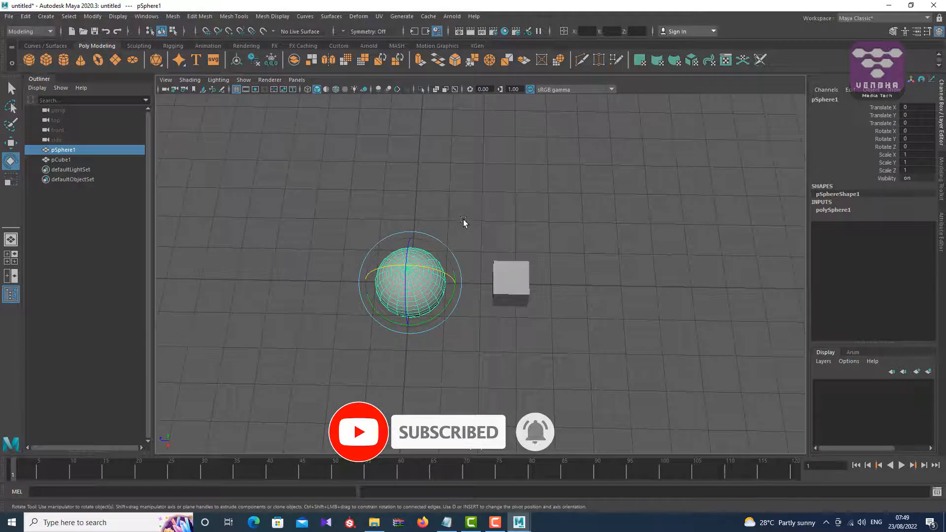
pyautogui.click(463, 220)
pyautogui.click(412, 290)
pyautogui.press('w')
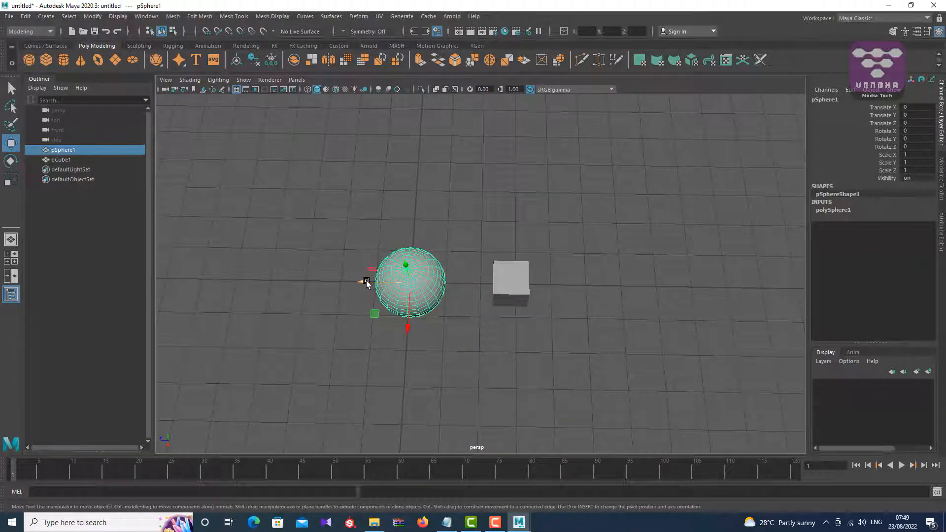
pyautogui.moveTo(366, 282)
pyautogui.mouseDown()
pyautogui.moveTo(324, 282)
pyautogui.moveTo(369, 282)
pyautogui.mouseUp()
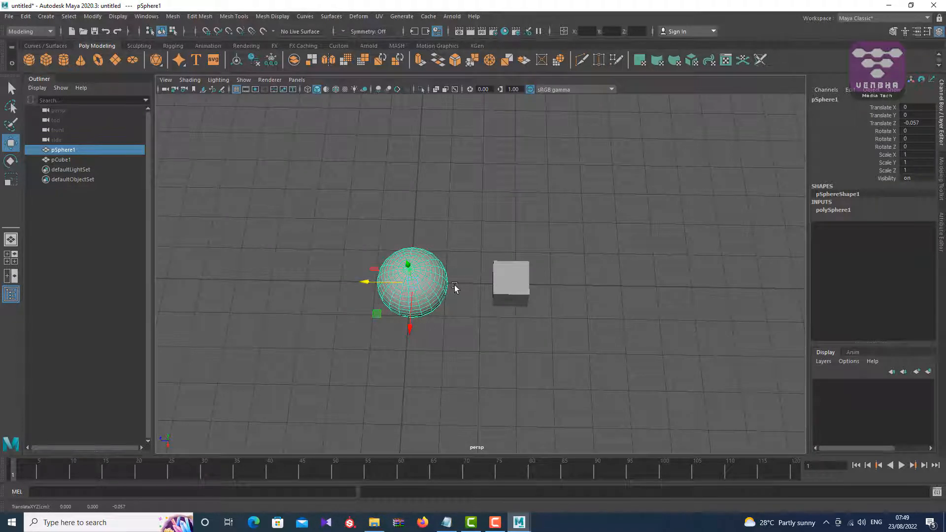
pyautogui.hotkey('ctrl', 'z')
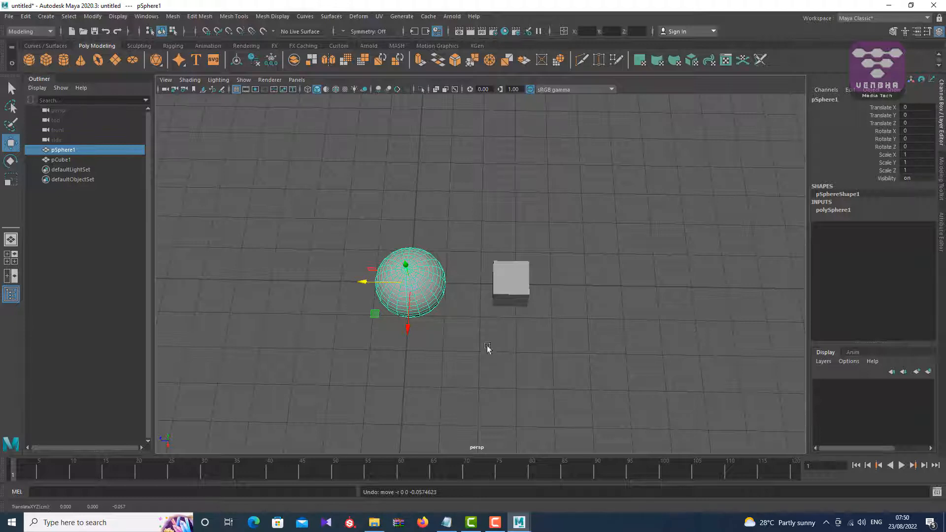
# - Try parenting the cube to the sphere, and undo the parenting
pyautogui.click(470, 315)
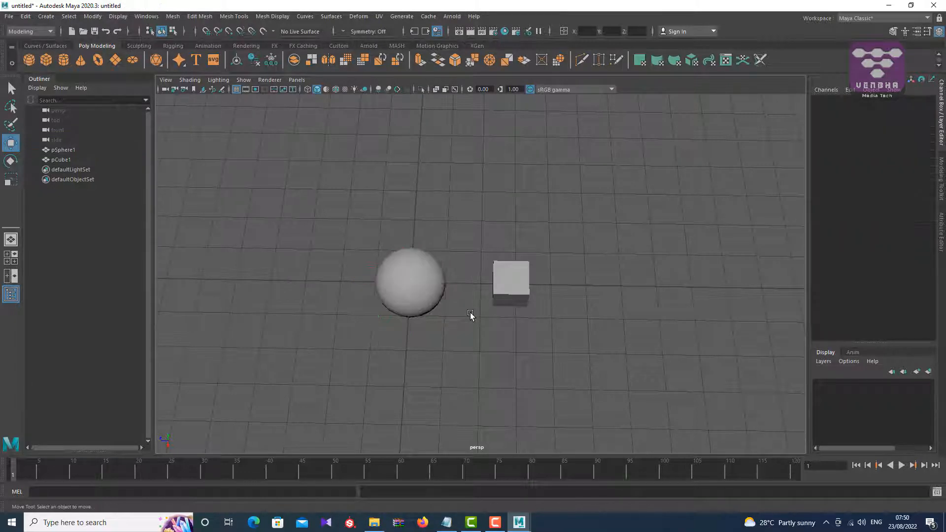
pyautogui.click(514, 274)
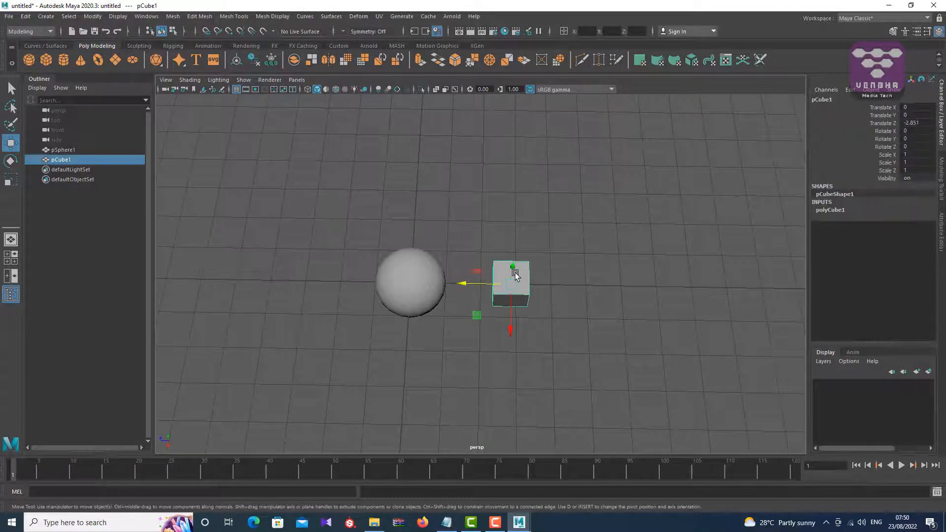
pyautogui.keyDown('shift'); pyautogui.click(407, 280); pyautogui.keyUp('shift')
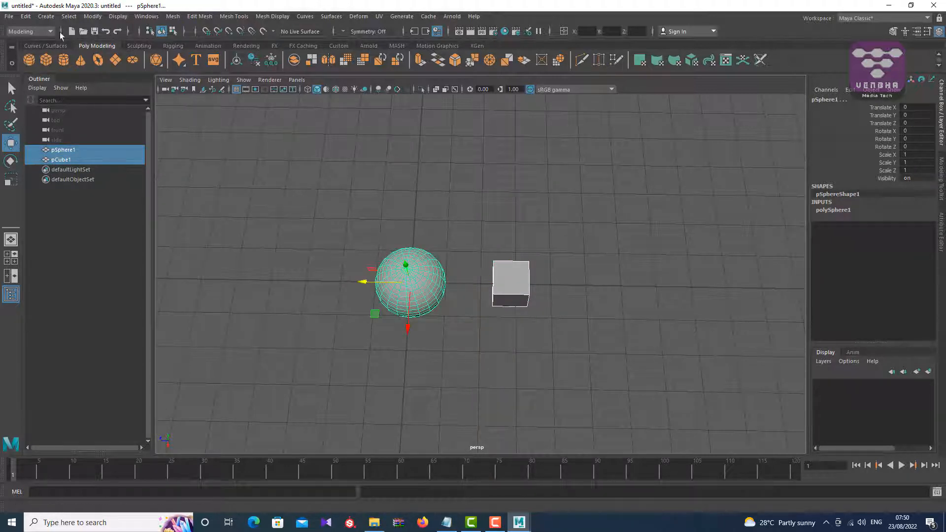
pyautogui.click(26, 16)
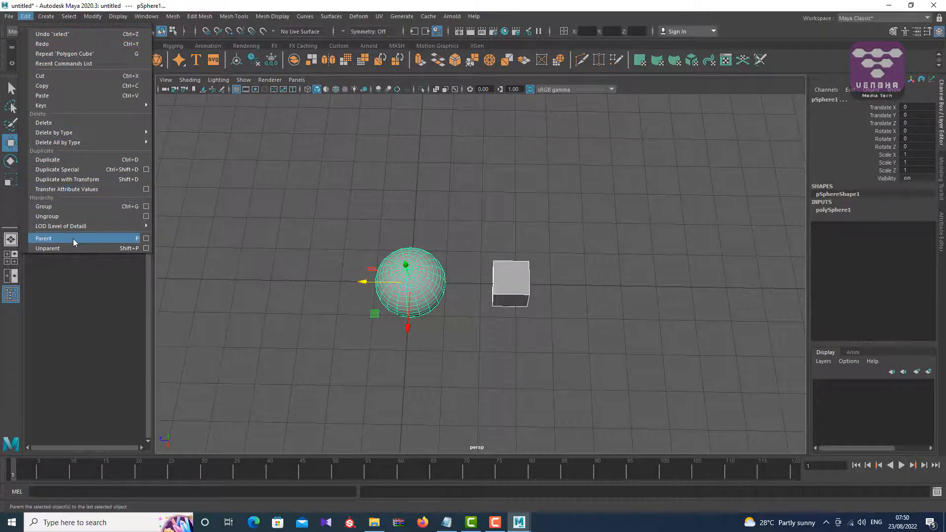
pyautogui.click(131, 239)
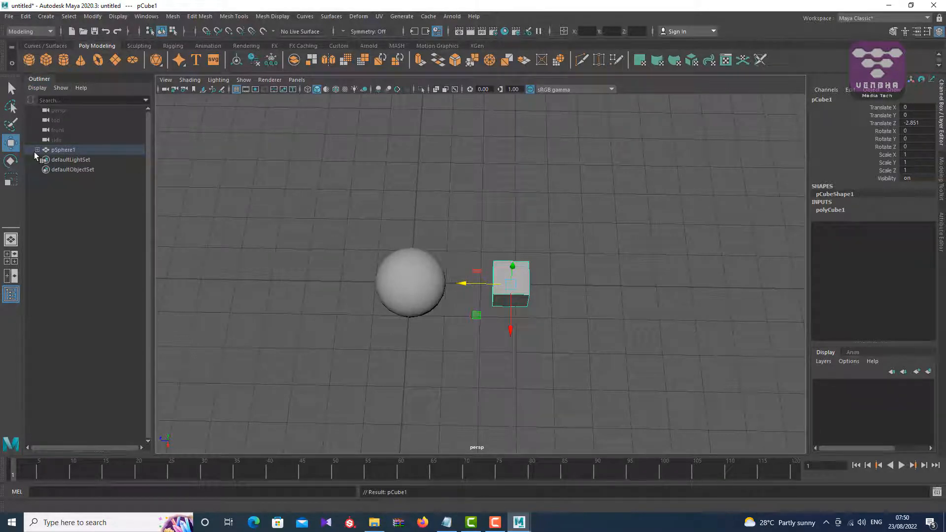
pyautogui.hotkey('ctrl', 'z')
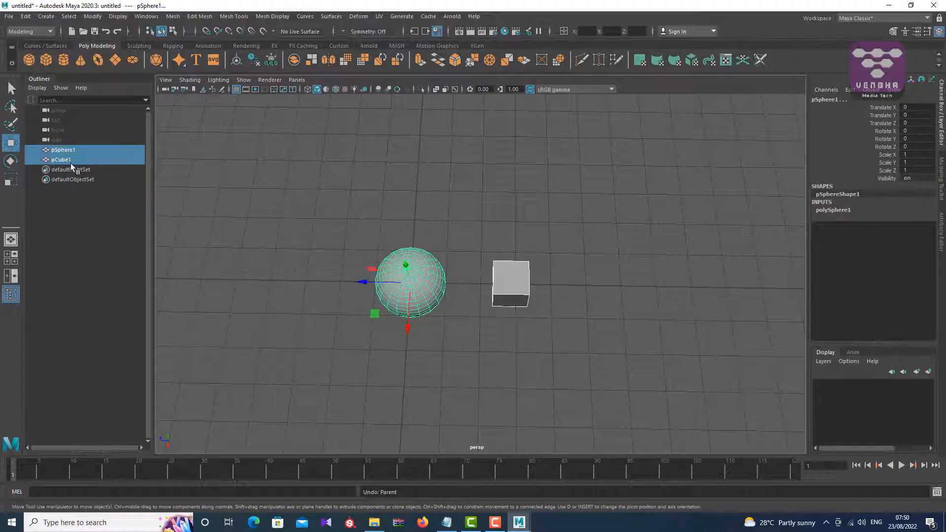
# - Parent the cube under the sphere, selecting the cube first and the sphere last, and expand the sphere's hierarchy in the Outliner
pyautogui.click(466, 194)
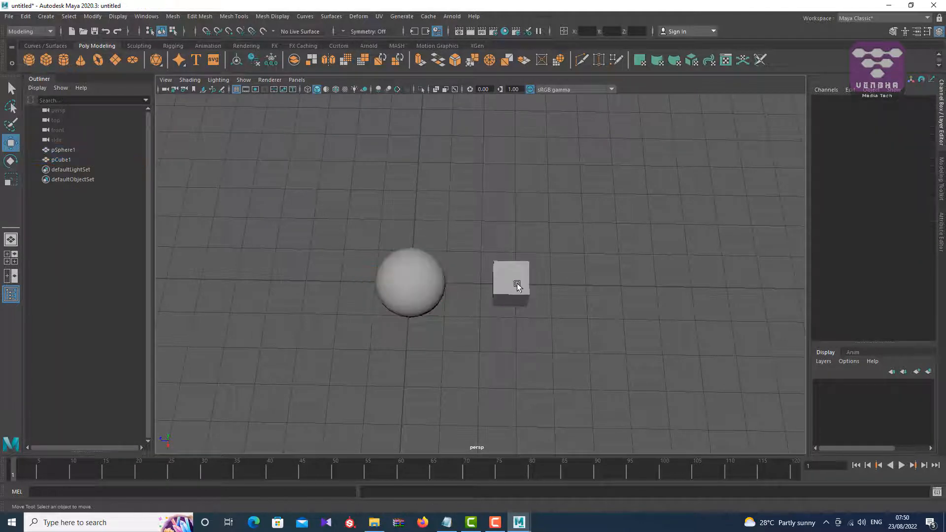
pyautogui.click(516, 282)
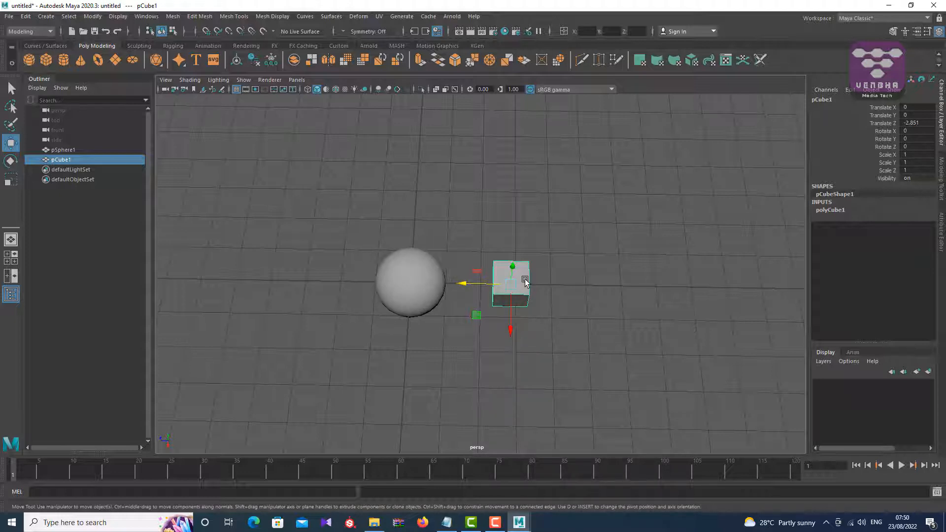
pyautogui.keyDown('shift'); pyautogui.click(417, 274); pyautogui.keyUp('shift')
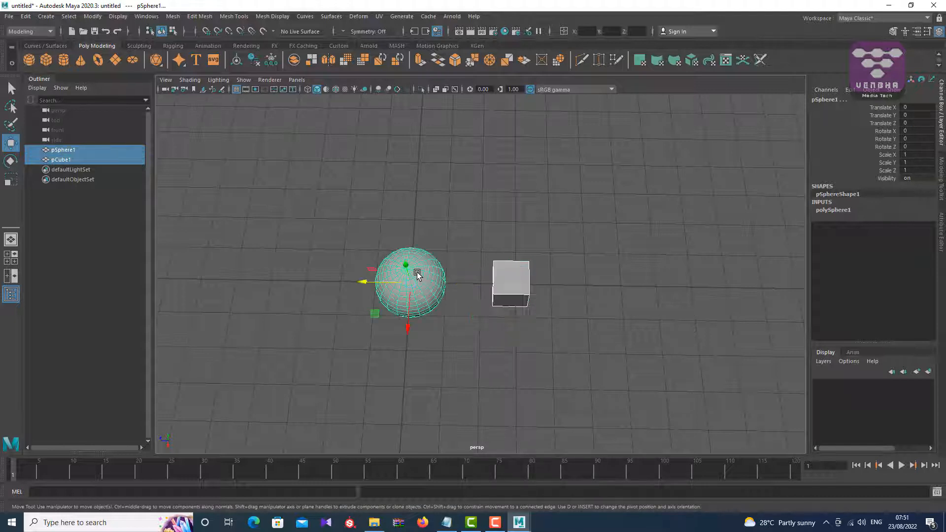
pyautogui.click(26, 17)
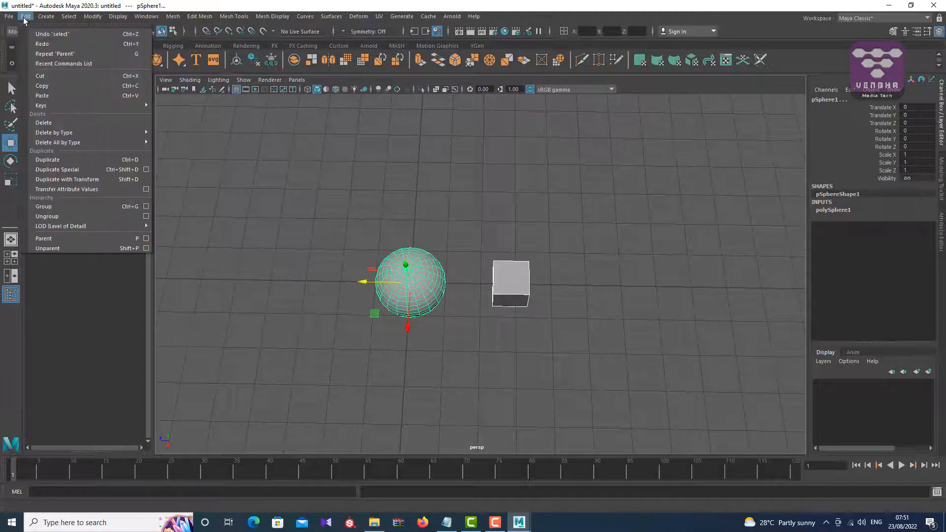
pyautogui.click(61, 238)
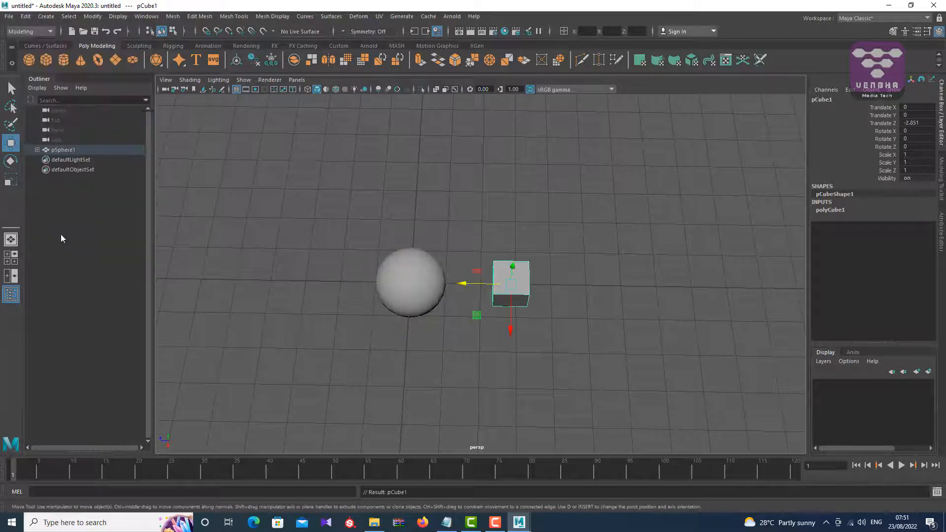
pyautogui.click(37, 150)
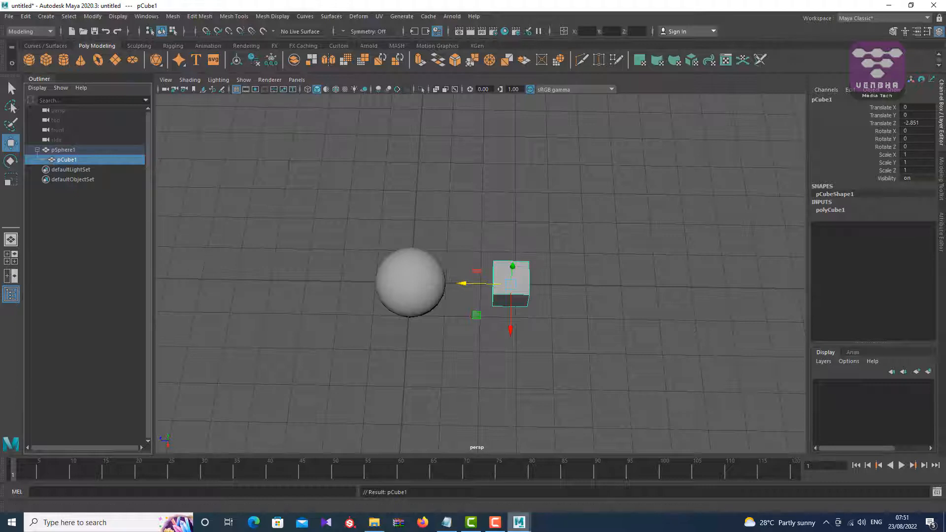
pyautogui.click(495, 521)
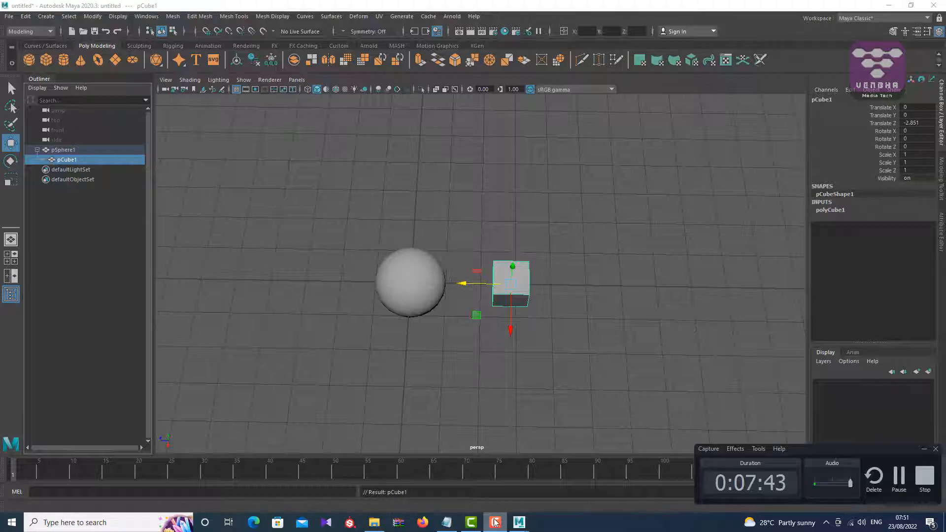
pyautogui.click(902, 480)
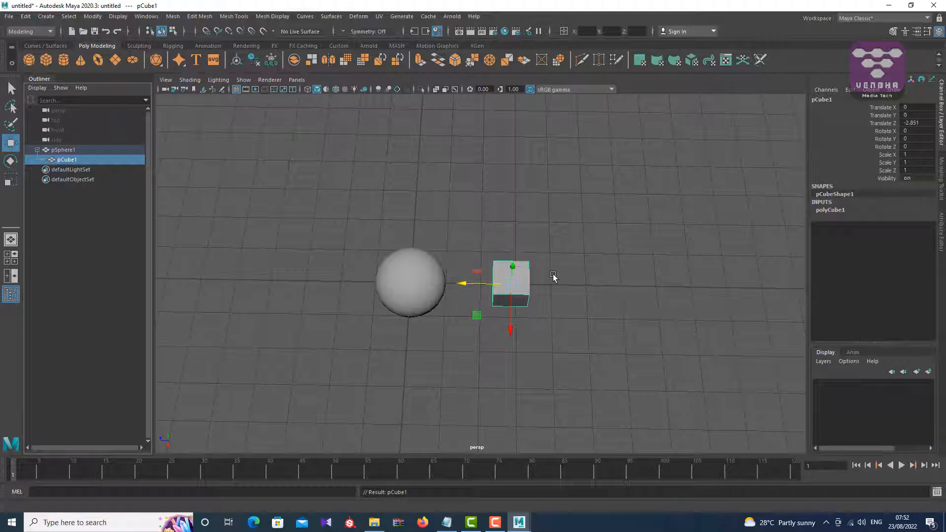
# - Select the sphere and its child cube in turn in the hierarchy, and move the sphere to about -0.043 along Z
pyautogui.click(60, 152)
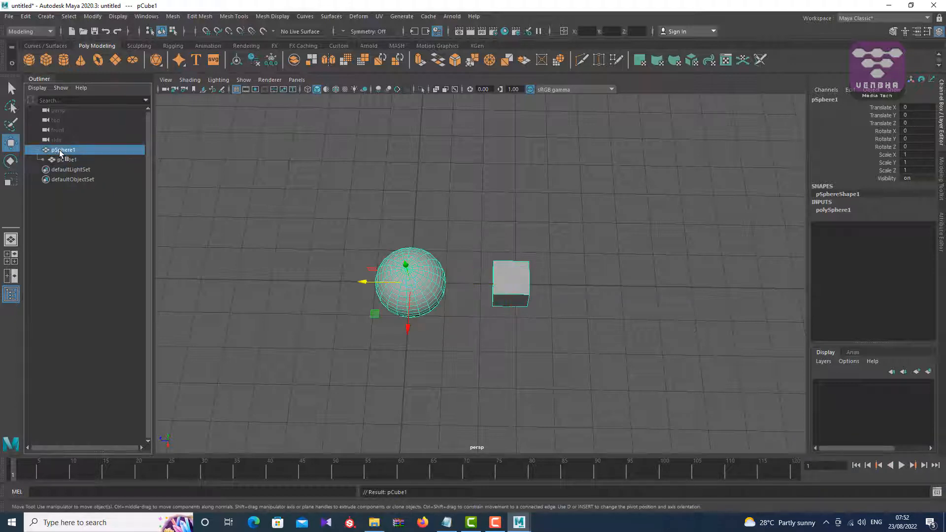
pyautogui.click(64, 159)
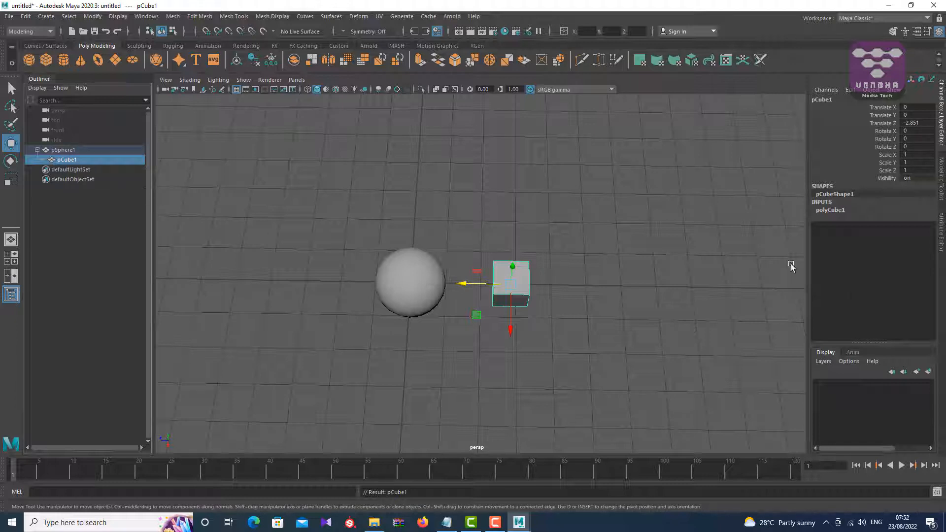
pyautogui.click(590, 204)
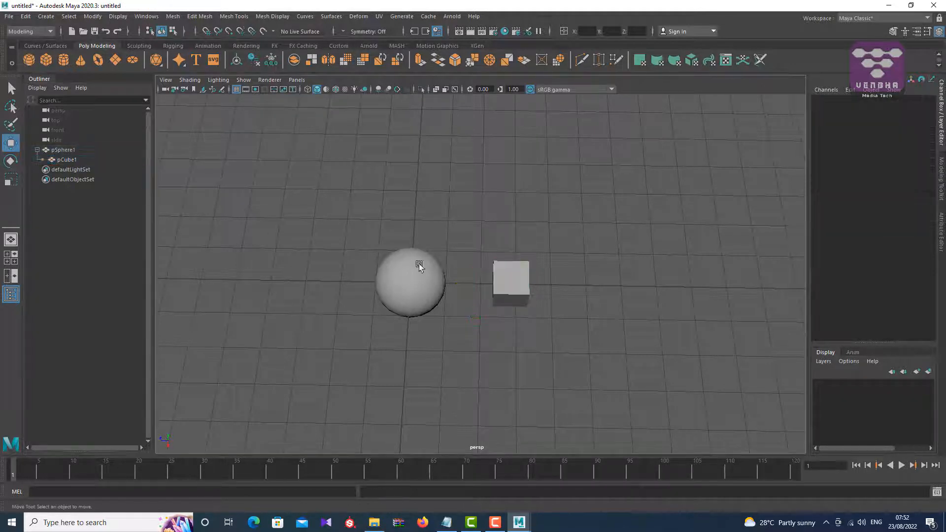
pyautogui.click(436, 265)
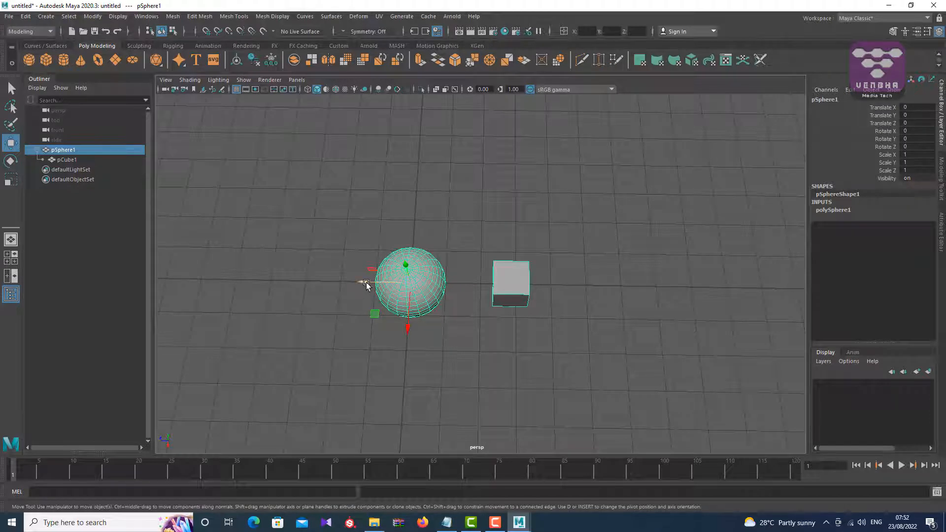
pyautogui.moveTo(365, 282); pyautogui.dragTo(473, 335)
# - Try rotating the parent sphere about 91 degrees around Y and scaling it uniformly to about 0.84, undoing each change
pyautogui.press('e')
pyautogui.hotkey('ctrl', 'z')
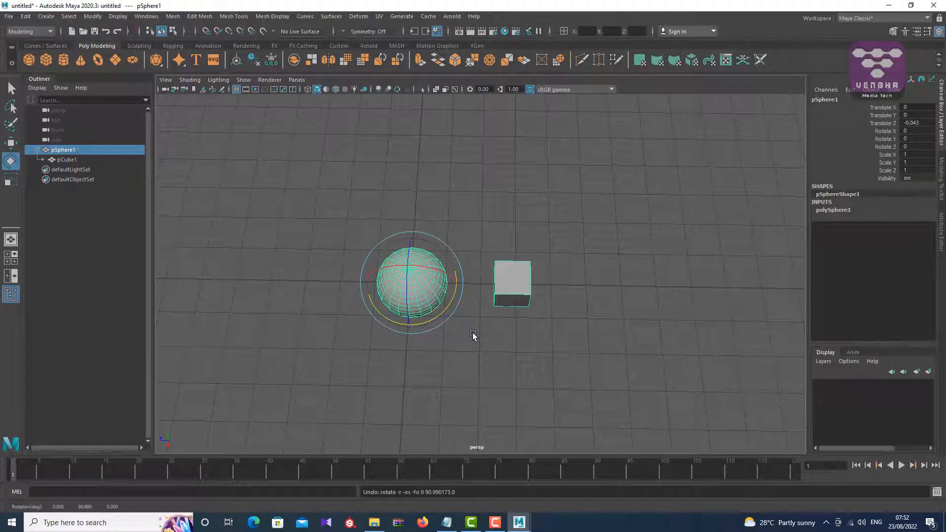
pyautogui.press('r')
pyautogui.moveTo(413, 282); pyautogui.dragTo(391, 296)
pyautogui.hotkey('ctrl', 'z')
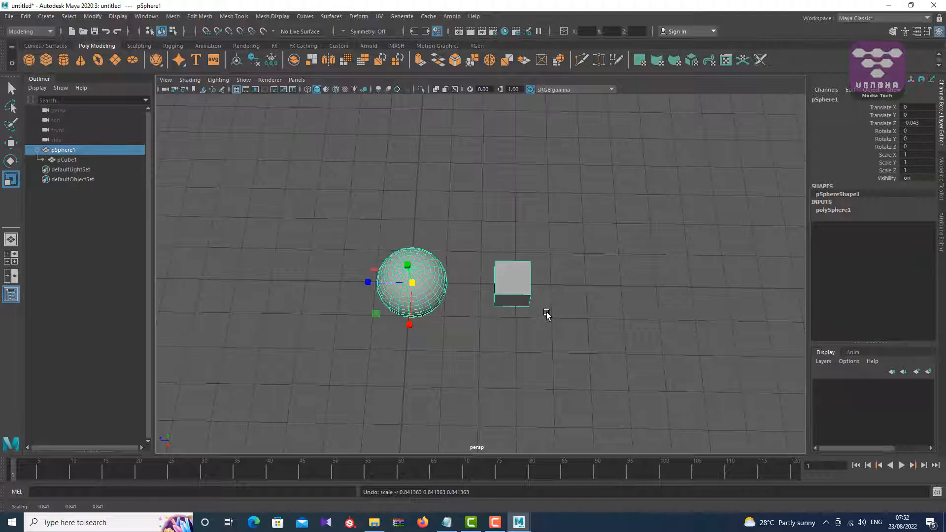
# - Try moving the child cube on its own to about -2.76 in X and -4.54 in Z
pyautogui.click(520, 271)
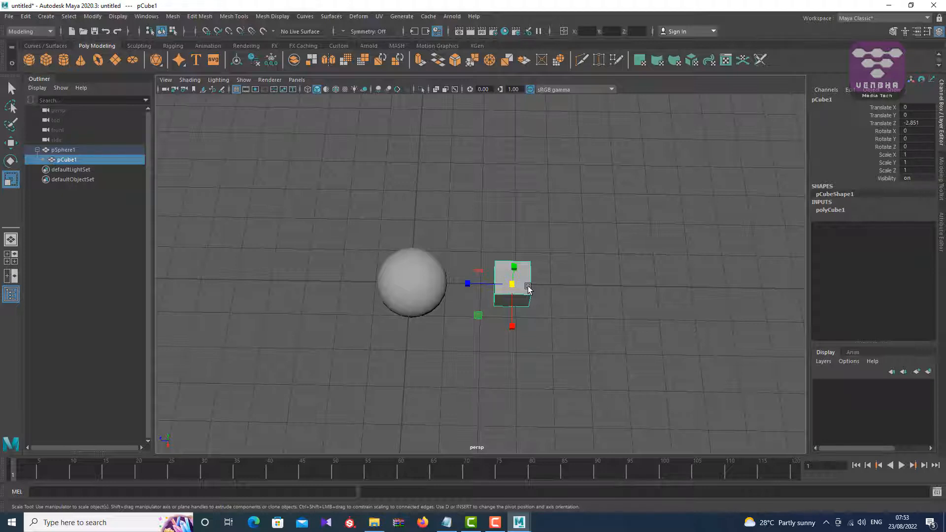
pyautogui.press('e')
pyautogui.press('w')
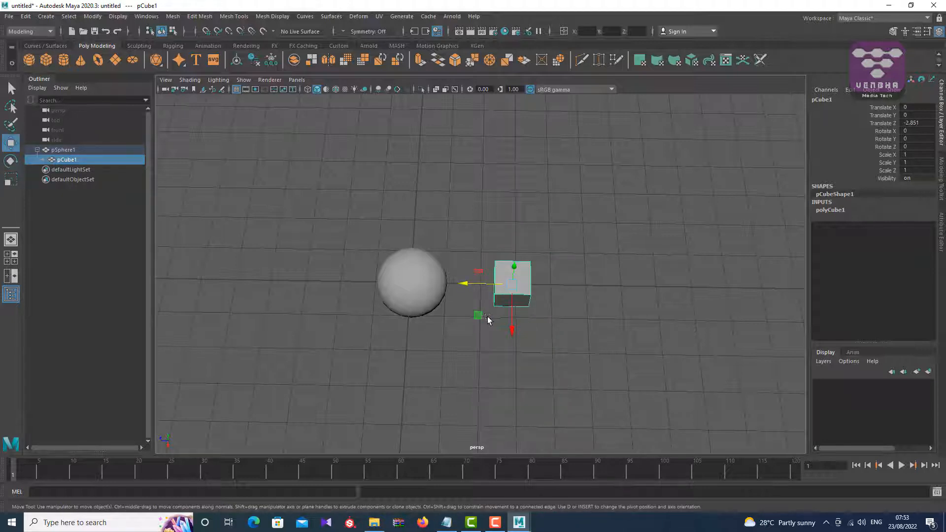
pyautogui.moveTo(477, 318); pyautogui.dragTo(531, 236)
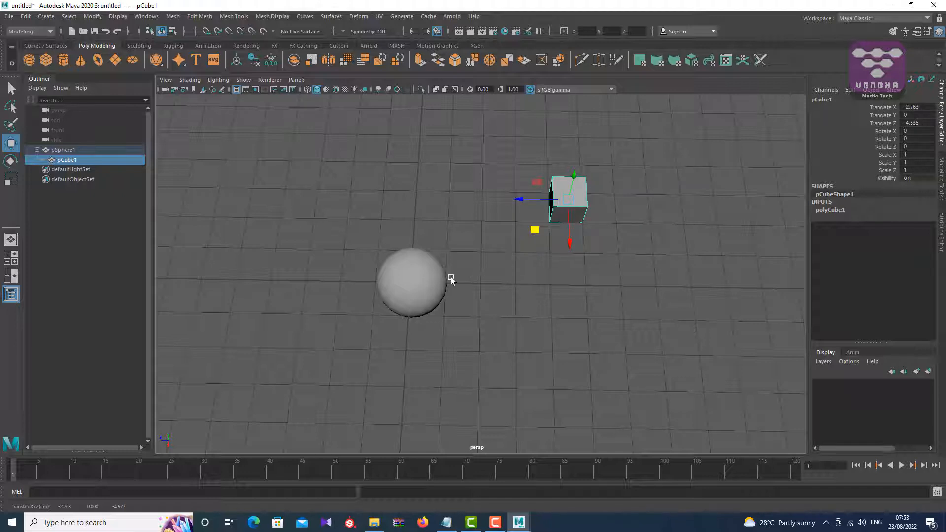
# - Try rotating the parent sphere with the cube offset from it, and undo both the rotation and the cube's move
pyautogui.click(424, 280)
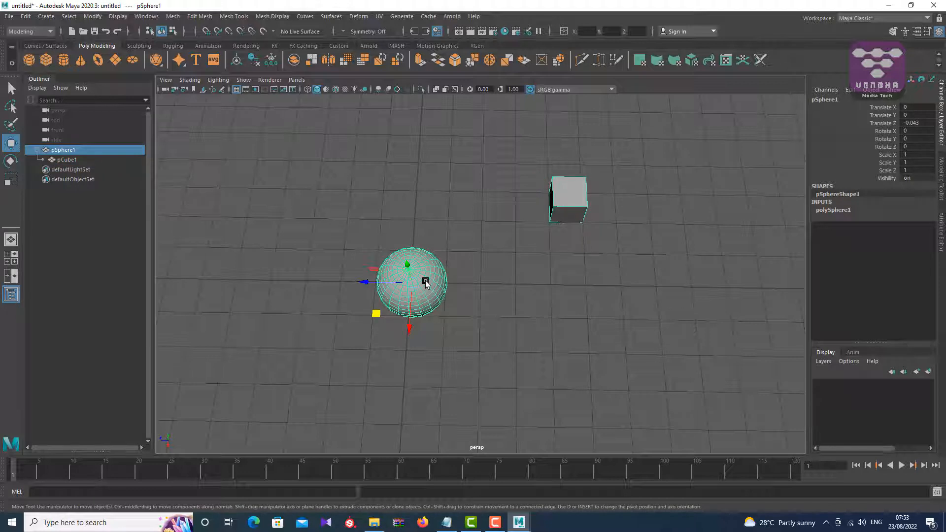
pyautogui.press('e')
pyautogui.moveTo(430, 320); pyautogui.dragTo(432, 296)
pyautogui.hotkey('ctrl', 'z')
pyautogui.hotkey('ctrl', 'z')
pyautogui.hotkey('ctrl', 'z')
pyautogui.hotkey('ctrl', 'z')
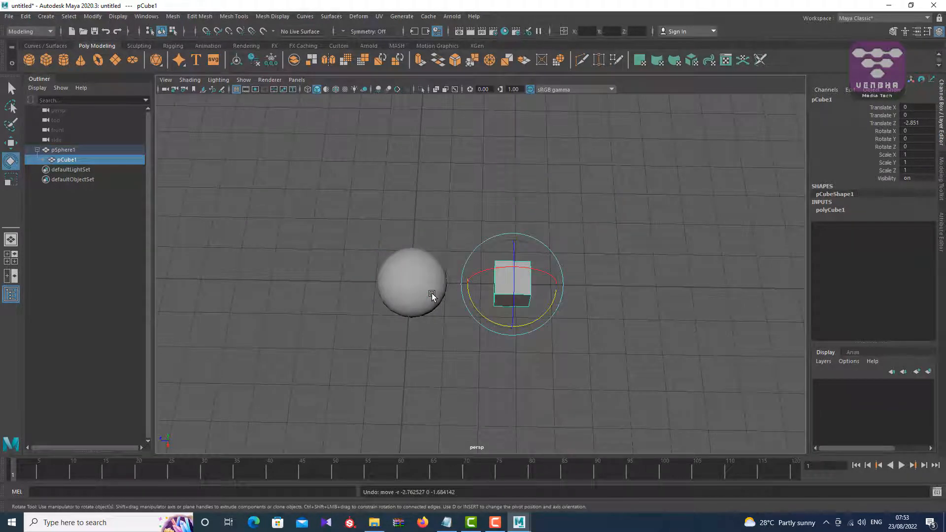
# - Return to the Move tool and select the parent sphere and the child cube in turn to compare their selections
pyautogui.press('w')
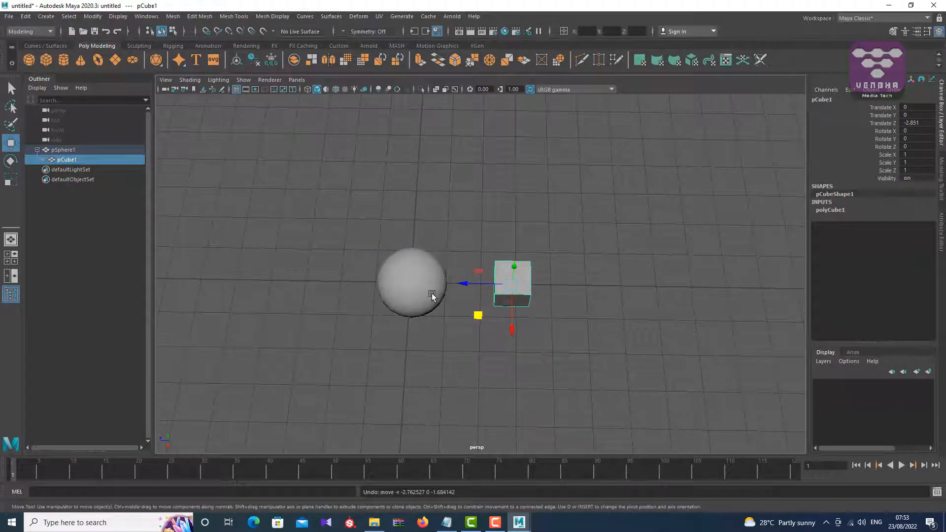
pyautogui.click(542, 223)
pyautogui.click(386, 292)
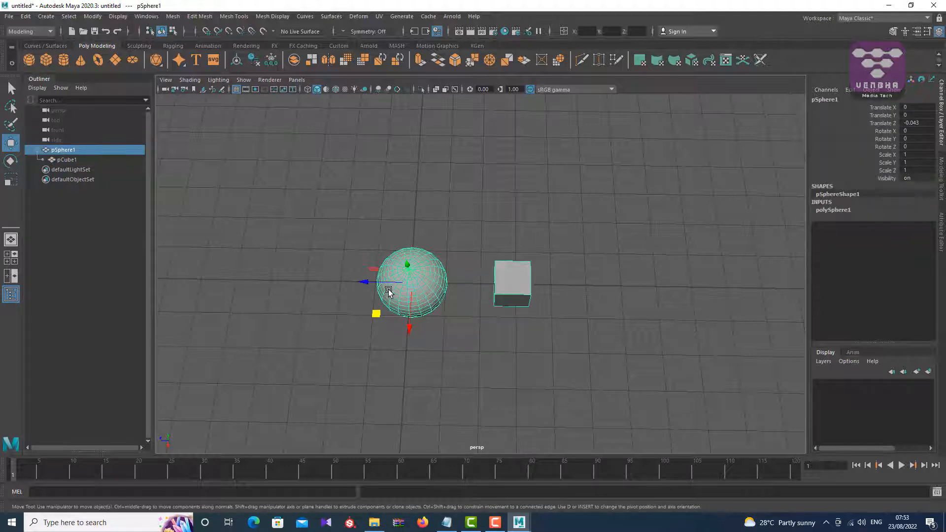
pyautogui.click(511, 277)
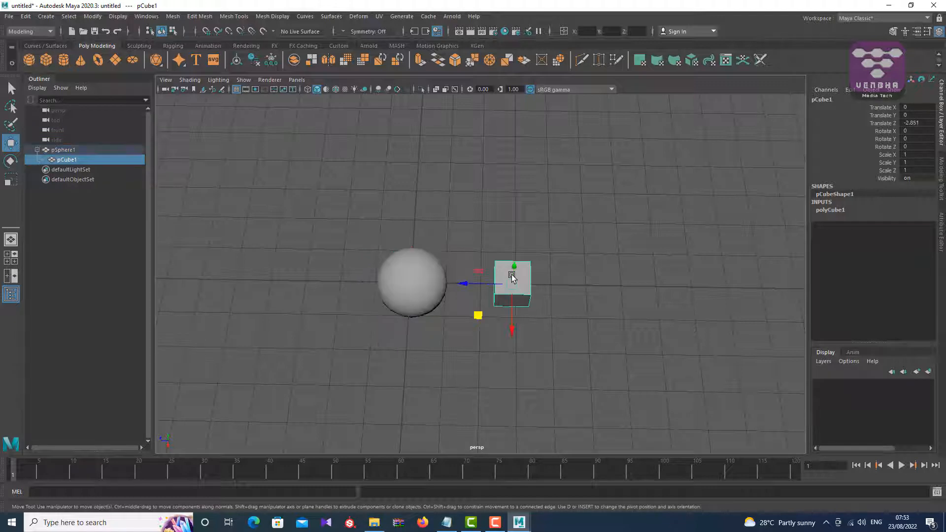
# - Create a polygon cylinder and move it to about -6.28 along Z, on the cube's far side from the sphere
pyautogui.click(63, 59)
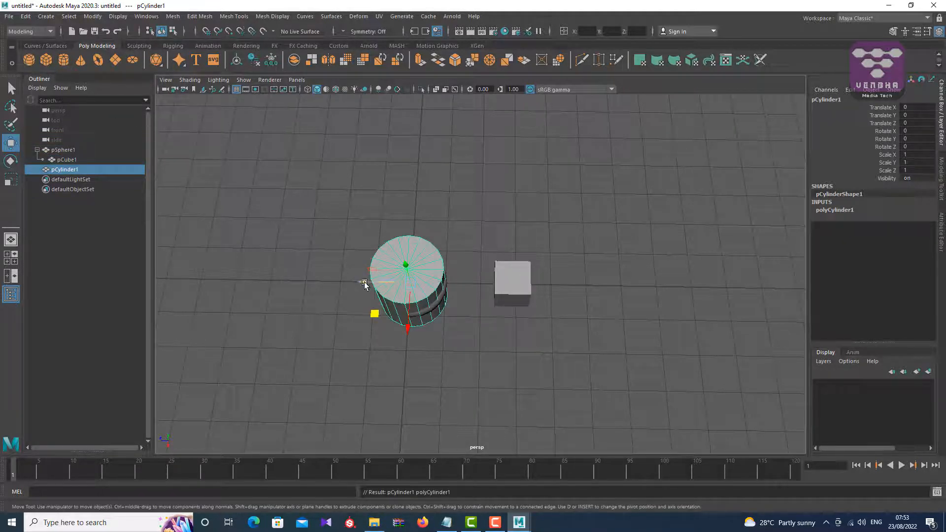
pyautogui.moveTo(363, 281); pyautogui.dragTo(585, 297)
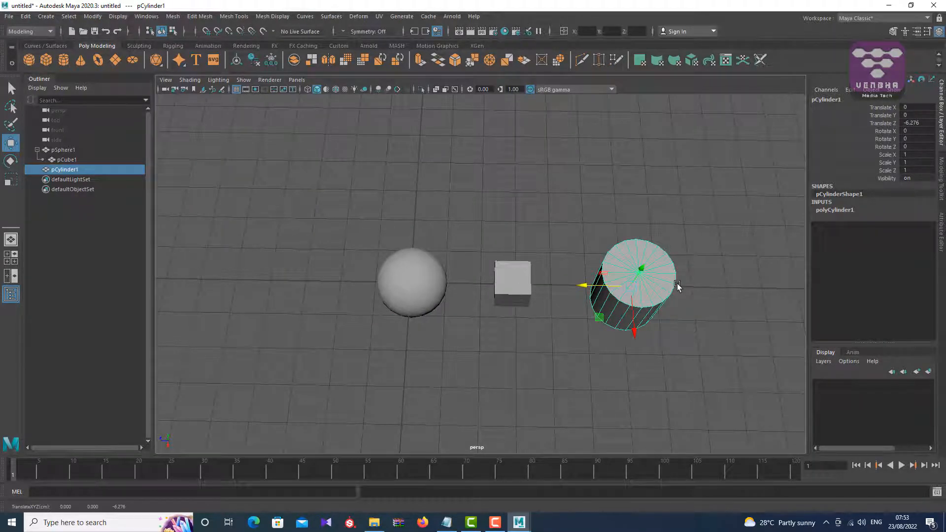
# - Parent the cylinder under the cube and clear the selection
pyautogui.keyDown('shift'); pyautogui.click(520, 281); pyautogui.keyUp('shift')
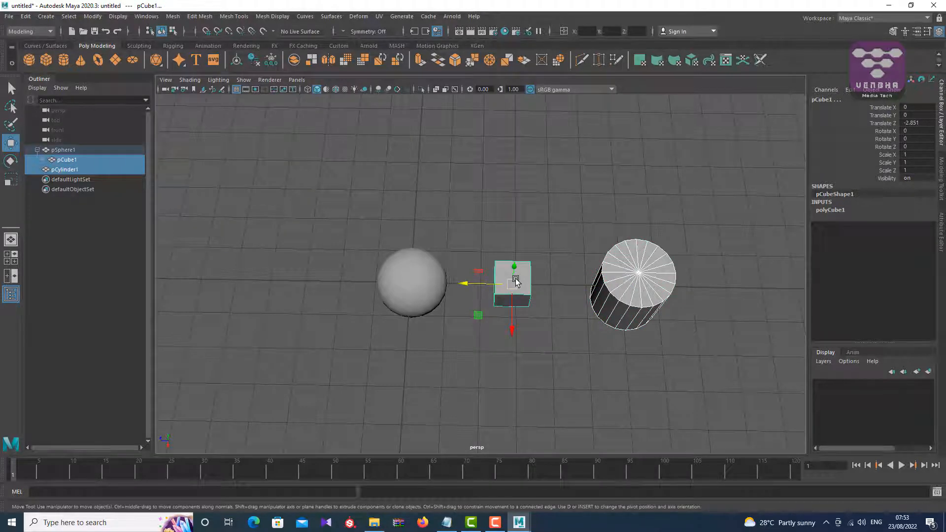
pyautogui.press('p')
pyautogui.click(528, 320)
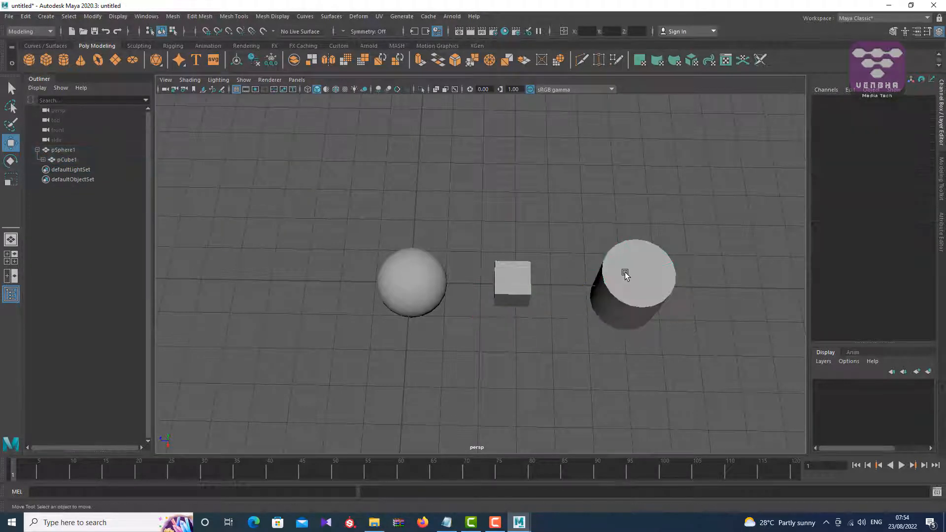
# - Move the cylinder slightly along X, to about -0.002
pyautogui.click(624, 272)
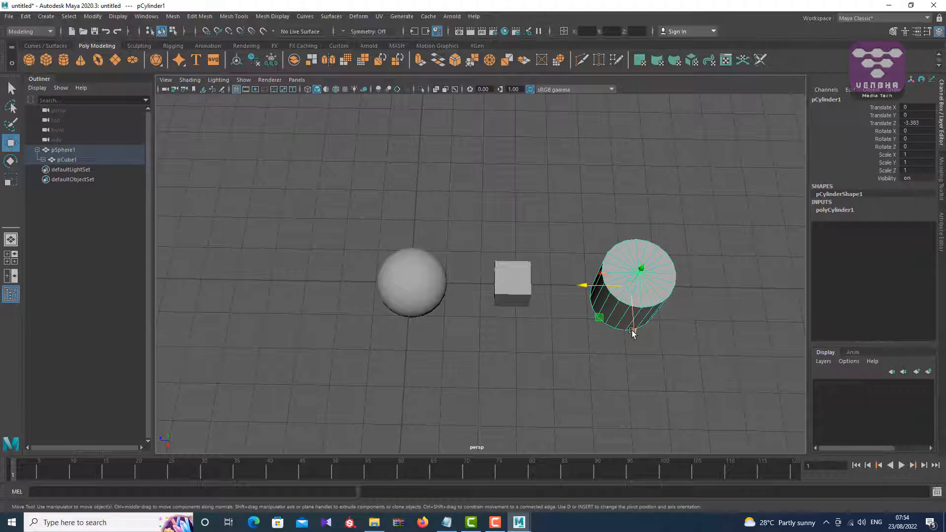
pyautogui.moveTo(634, 331)
pyautogui.mouseDown()
pyautogui.moveTo(637, 342)
pyautogui.moveTo(640, 333)
pyautogui.mouseUp()
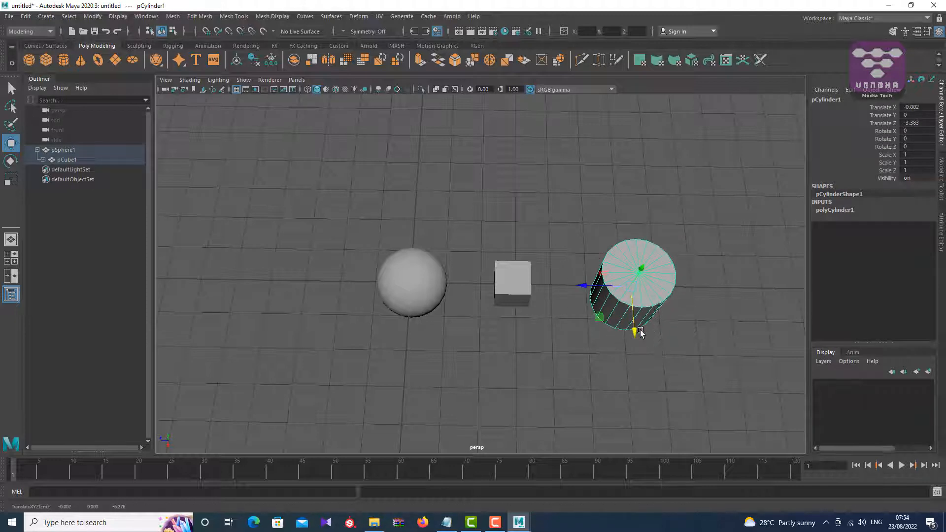
# - Try rotating the cube around Y together with its child cylinder, and undo each rotation
pyautogui.click(513, 281)
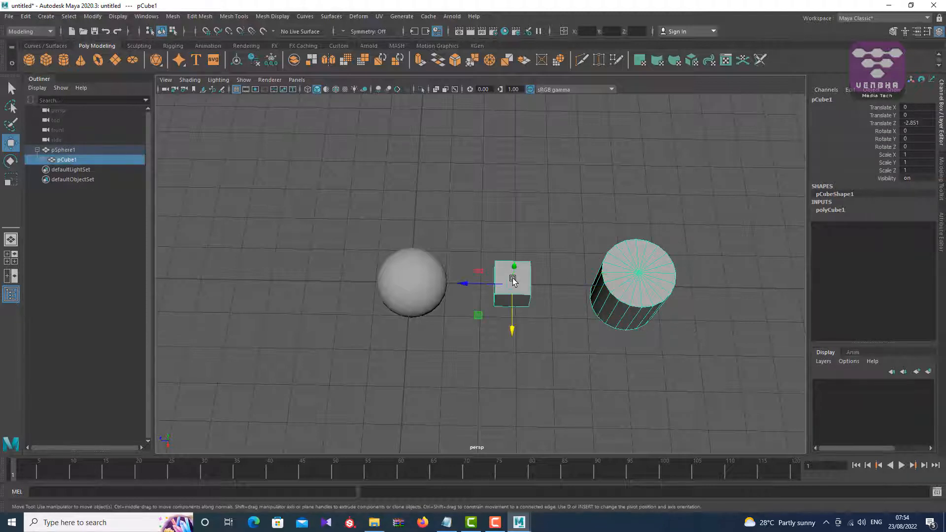
pyautogui.press('e')
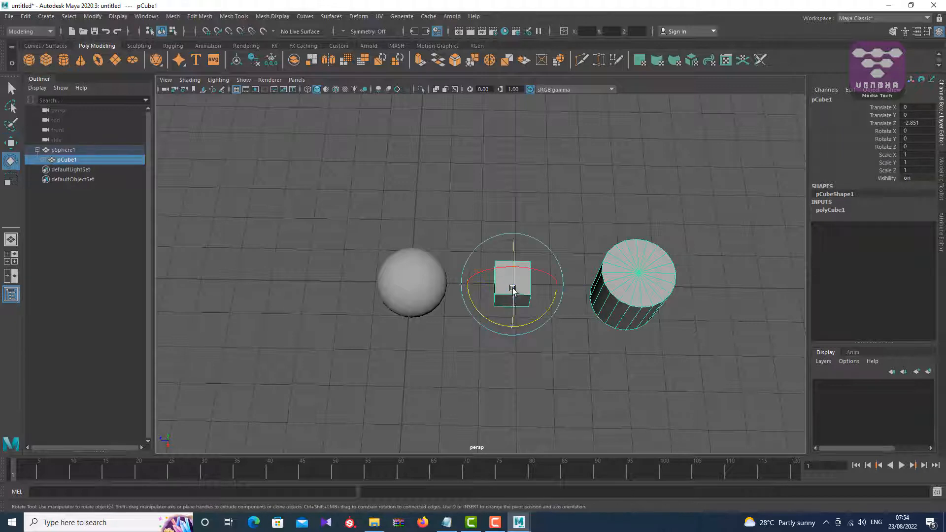
pyautogui.moveTo(494, 327); pyautogui.dragTo(526, 345)
pyautogui.hotkey('ctrl', 'z')
pyautogui.hotkey('ctrl', 'z')
pyautogui.hotkey('ctrl', 'z')
pyautogui.hotkey('ctrl', 'z')
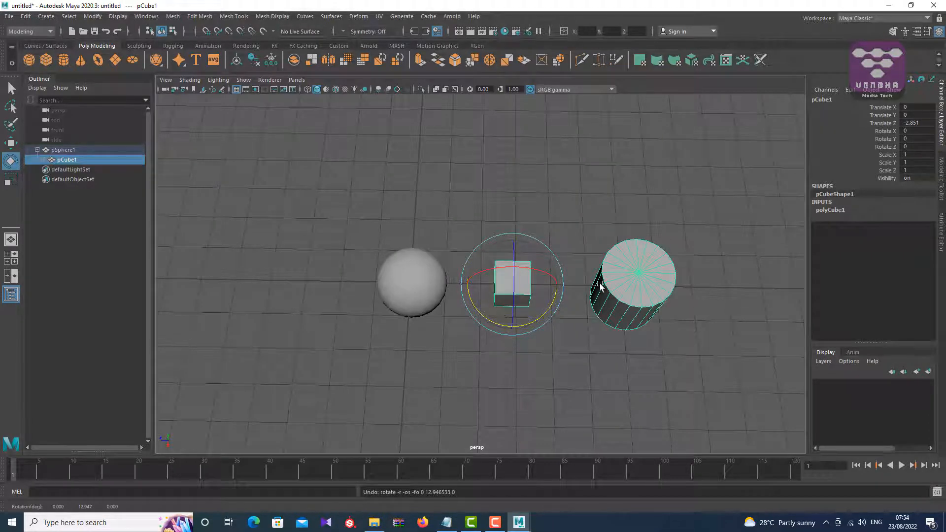
pyautogui.moveTo(479, 301); pyautogui.dragTo(489, 321)
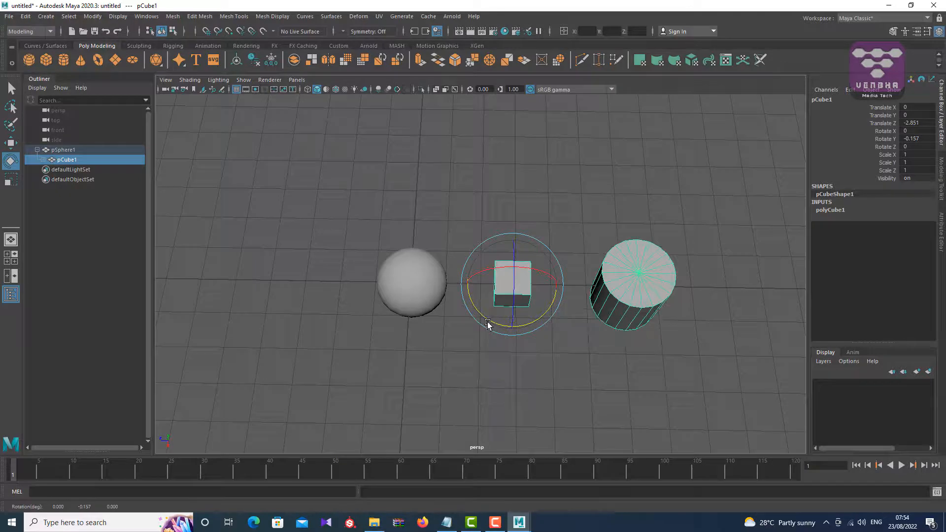
pyautogui.hotkey('ctrl', 'z')
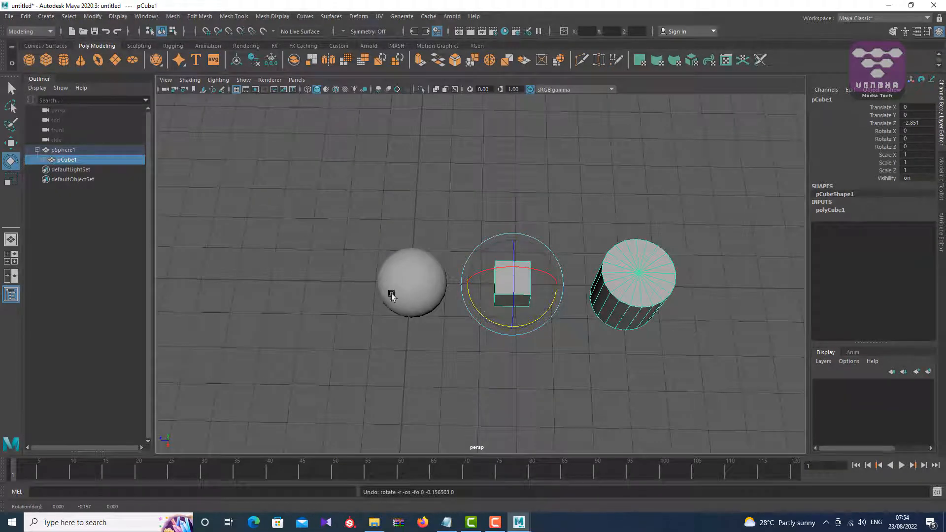
# - Try the parent sphere's rotation handle, and rotate the child cube to about 32.09 degrees around Y
pyautogui.click(412, 273)
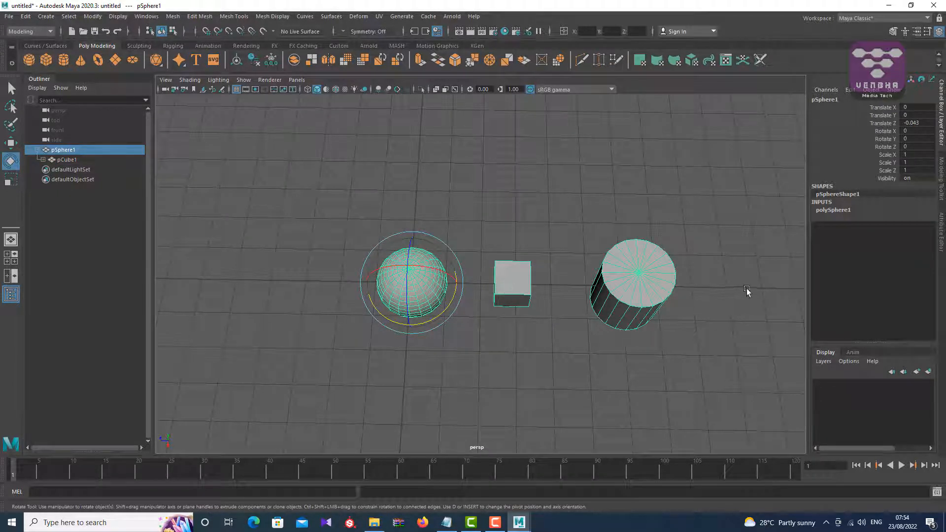
pyautogui.moveTo(388, 323)
pyautogui.mouseDown()
pyautogui.moveTo(417, 335)
pyautogui.moveTo(370, 323)
pyautogui.mouseUp()
pyautogui.click(511, 273)
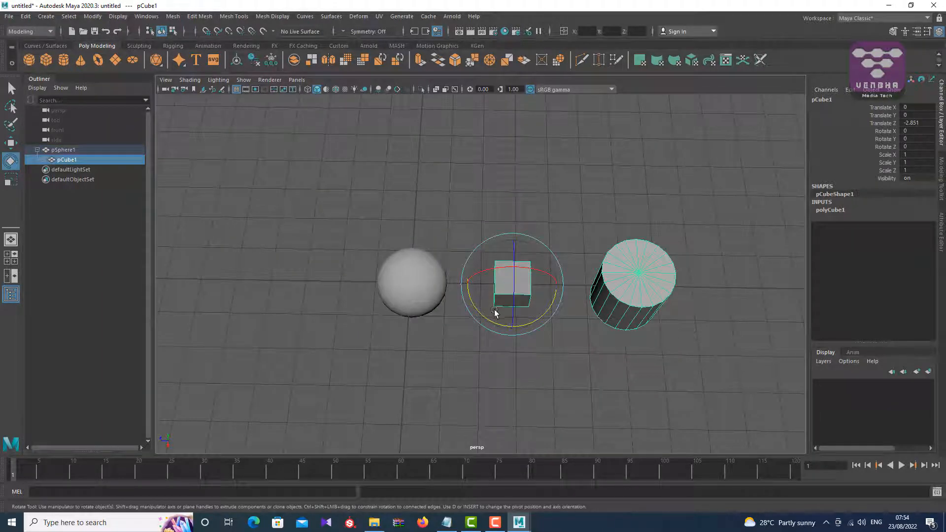
pyautogui.moveTo(491, 324)
pyautogui.mouseDown()
pyautogui.moveTo(513, 338)
pyautogui.moveTo(502, 331)
pyautogui.mouseUp()
# - Select the parent sphere and the cylinder in turn to compare what each selection includes
pyautogui.click(398, 276)
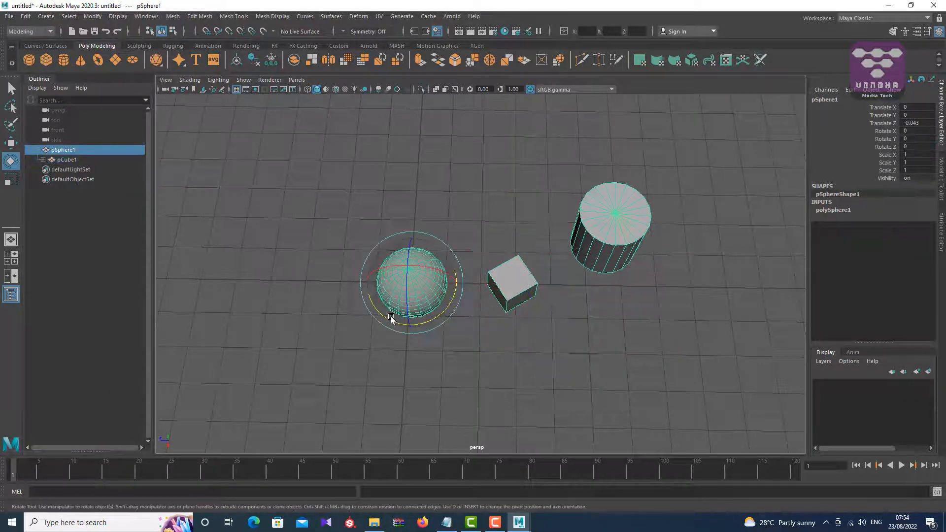
pyautogui.moveTo(392, 321)
pyautogui.mouseDown()
pyautogui.moveTo(408, 329)
pyautogui.moveTo(359, 327)
pyautogui.moveTo(393, 330)
pyautogui.mouseUp()
pyautogui.click(627, 230)
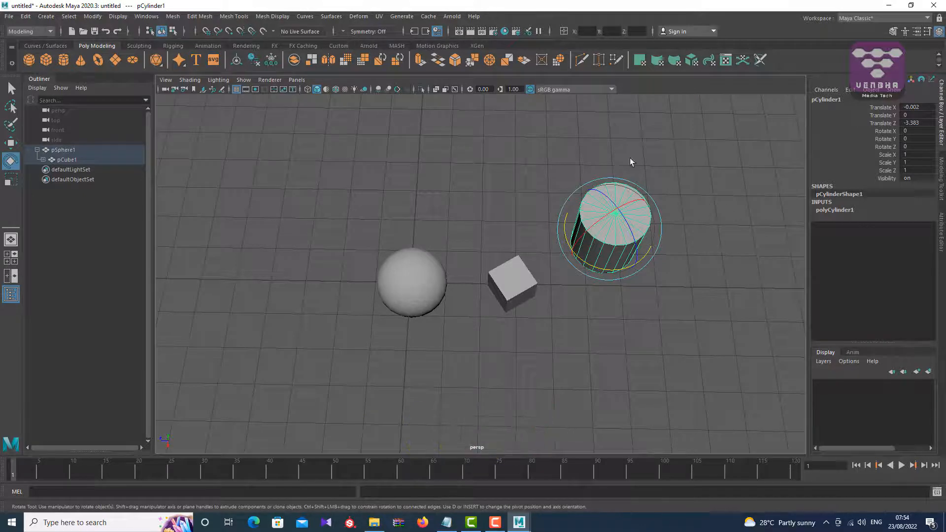
# - Expand the cube's hierarchy, create a polygon cone and move it to about -5.476 in X and -7.982 in Z, beyond the cylinder
pyautogui.click(43, 159)
pyautogui.click(79, 59)
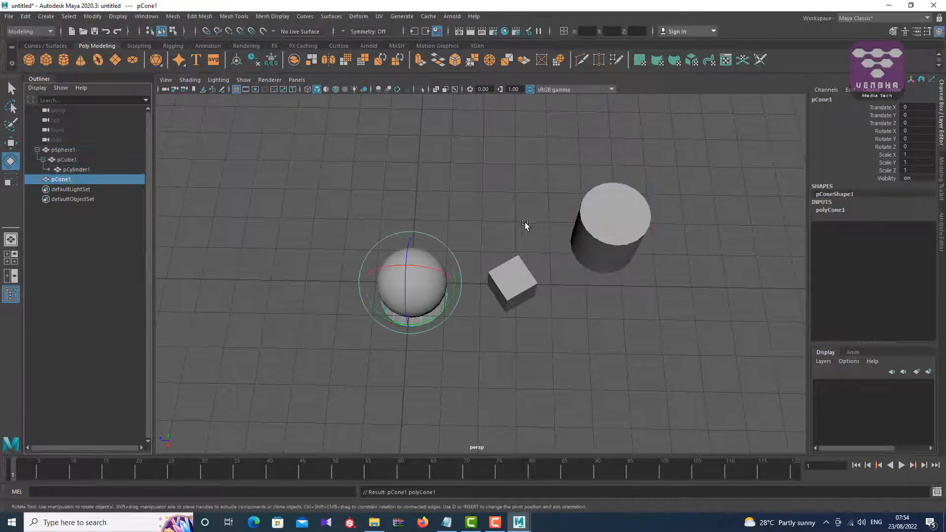
pyautogui.press('w')
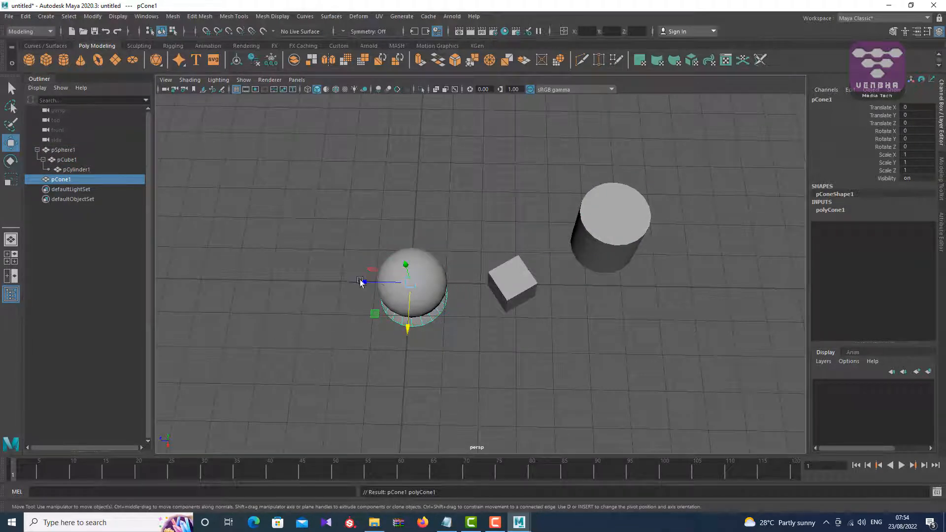
pyautogui.moveTo(360, 279); pyautogui.dragTo(649, 154)
pyautogui.moveTo(616, 123); pyautogui.dragTo(644, 206)
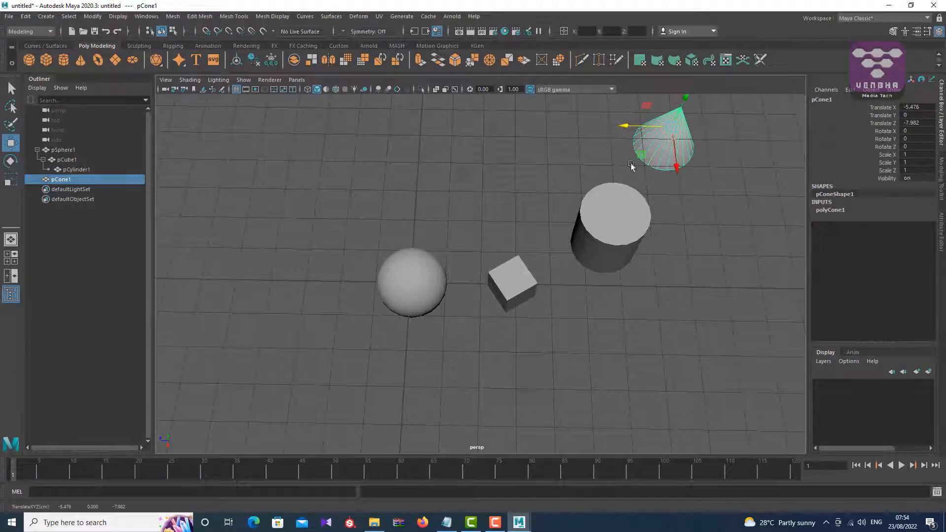
# - Parent the cone under the cylinder and clear the selection
pyautogui.click(625, 218)
pyautogui.press('p')
pyautogui.click(680, 243)
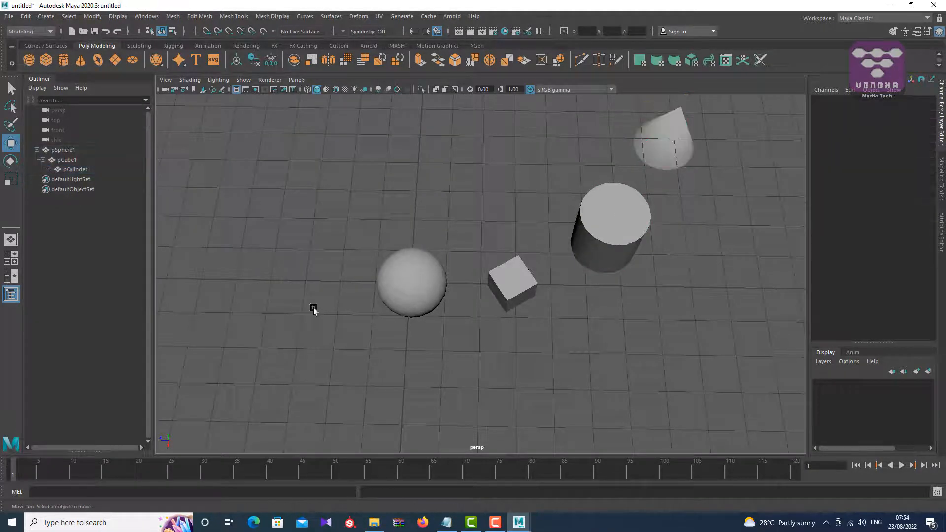
# - Rotate the parent sphere to about -21.063 degrees around Y with its whole chain of children
pyautogui.click(412, 294)
pyautogui.press('e')
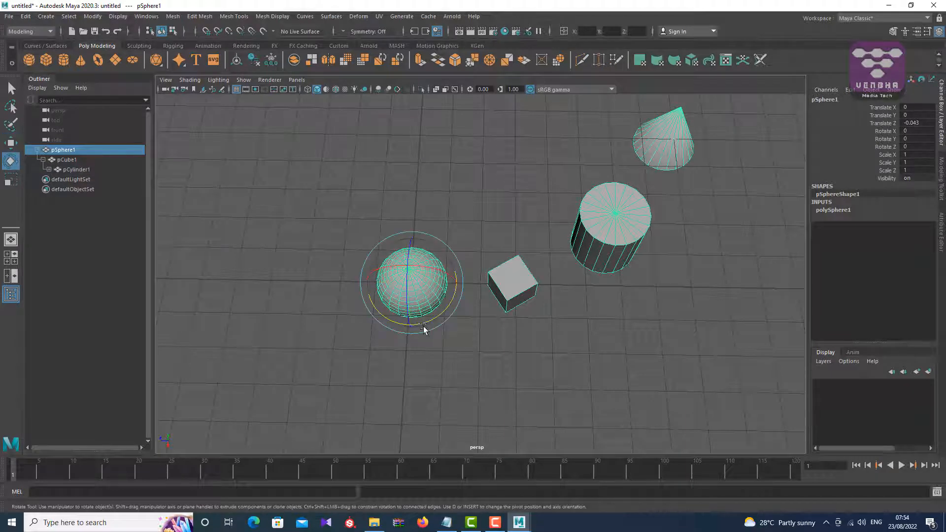
pyautogui.moveTo(424, 326)
pyautogui.mouseDown()
pyautogui.moveTo(391, 331)
pyautogui.moveTo(408, 328)
pyautogui.mouseUp()
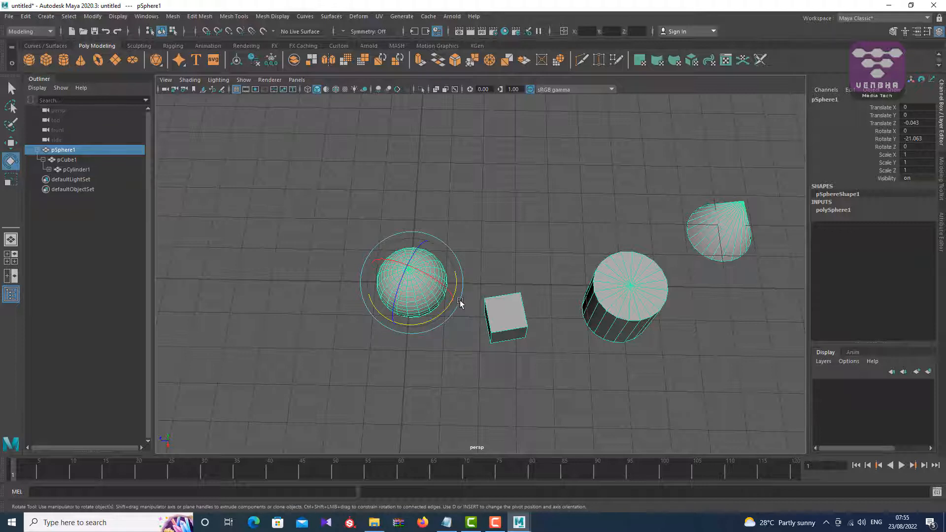
# - Expand the cylinder's hierarchy in the Outliner and open the Hypergraph: Hierarchy editor
pyautogui.click(49, 169)
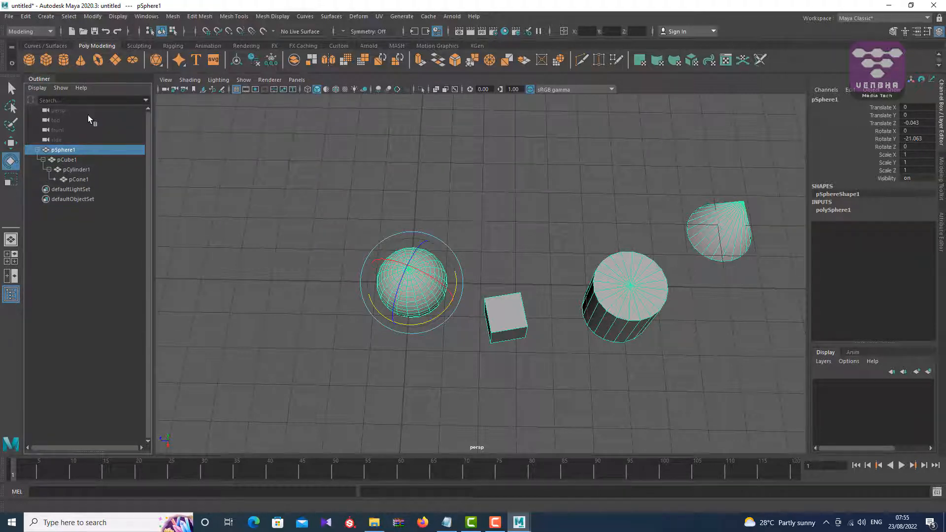
pyautogui.click(90, 17)
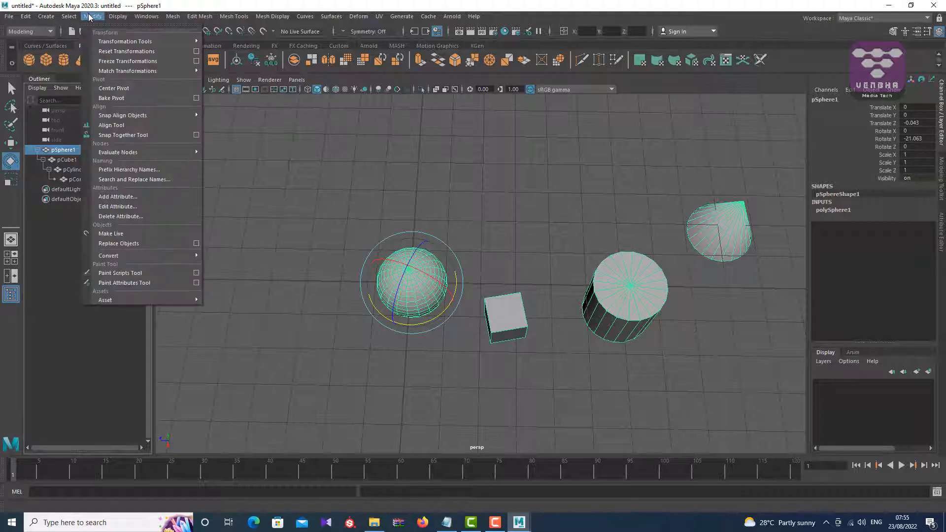
pyautogui.moveTo(146, 17)
pyautogui.moveTo(172, 51)
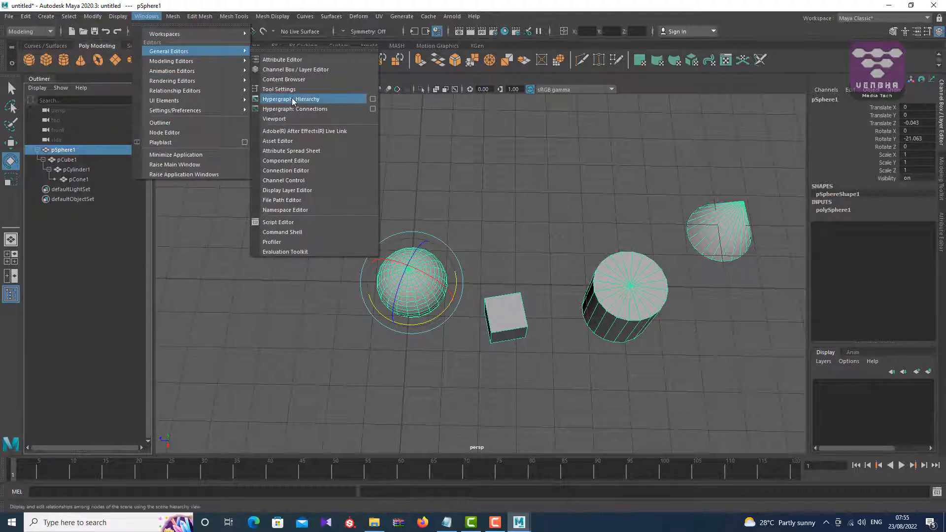
pyautogui.click(349, 101)
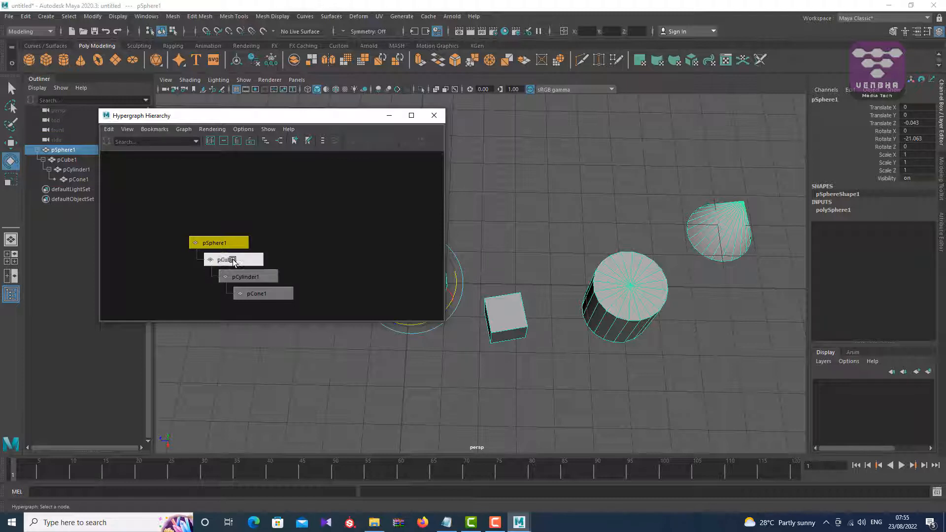
# - Select the cone, cylinder, cube and sphere nodes in the hierarchy graph, from last child to top parent, to examine what each controls
pyautogui.click(274, 293)
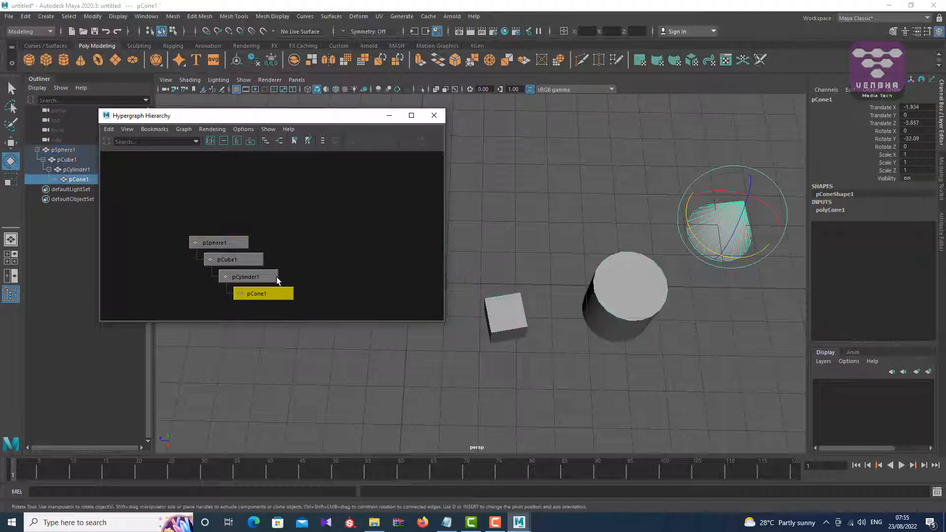
pyautogui.click(256, 280)
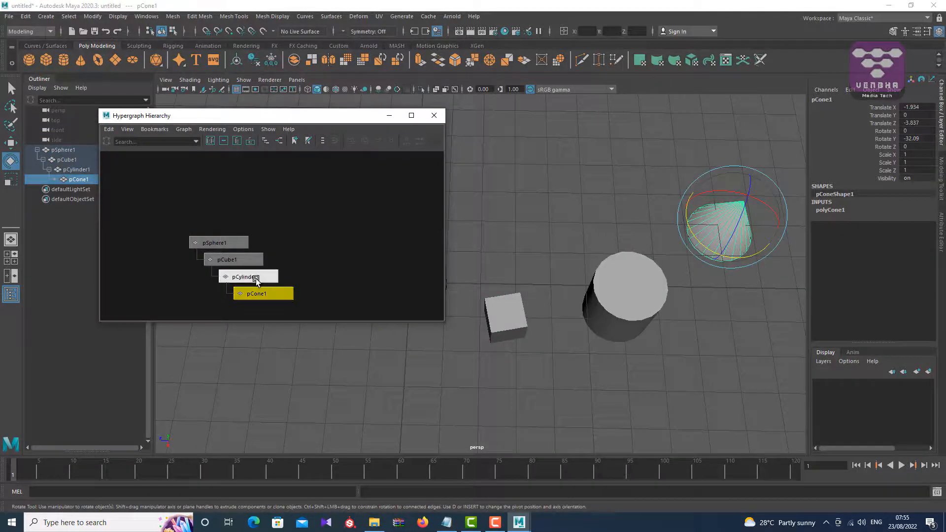
pyautogui.click(256, 278)
pyautogui.click(235, 260)
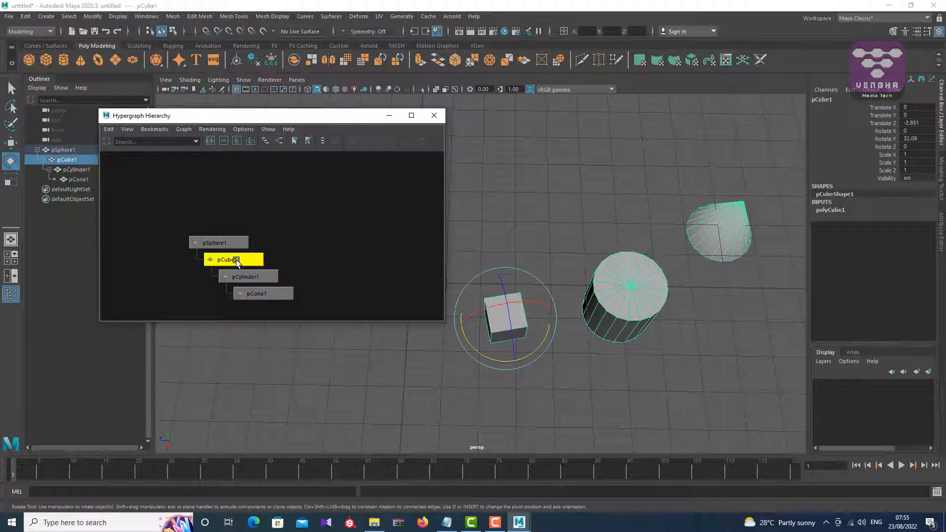
pyautogui.click(224, 242)
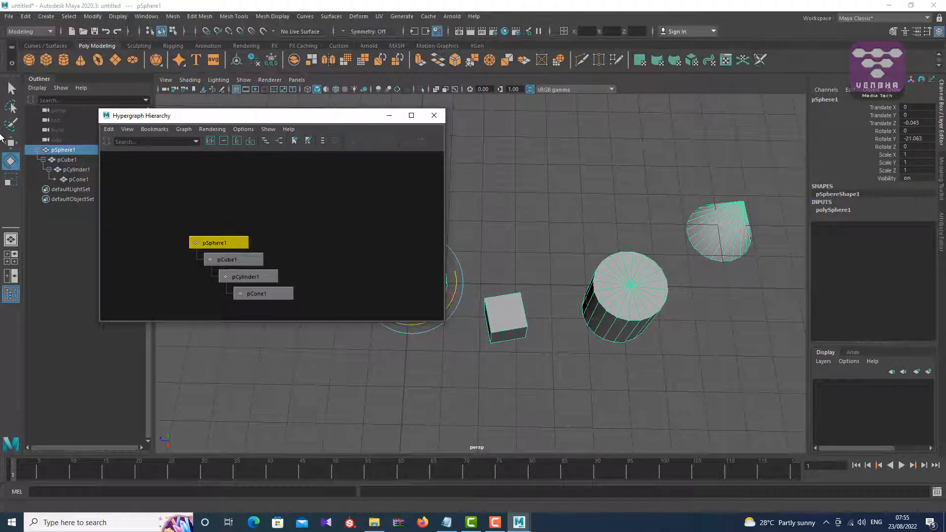
pyautogui.scroll(-2, 279, 251)
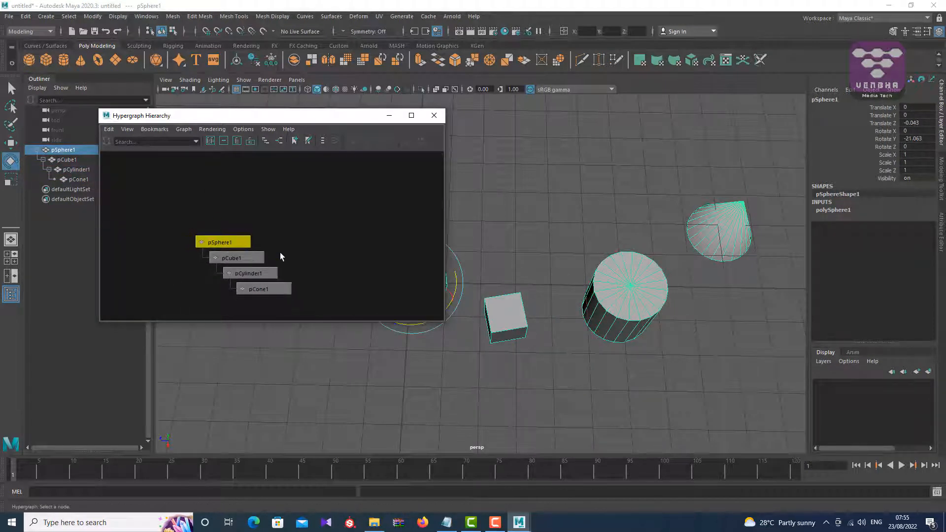
pyautogui.moveTo(280, 252)
pyautogui.mouseDown(button='middle')
pyautogui.moveTo(366, 217)
pyautogui.moveTo(279, 257)
pyautogui.mouseUp(button='middle')
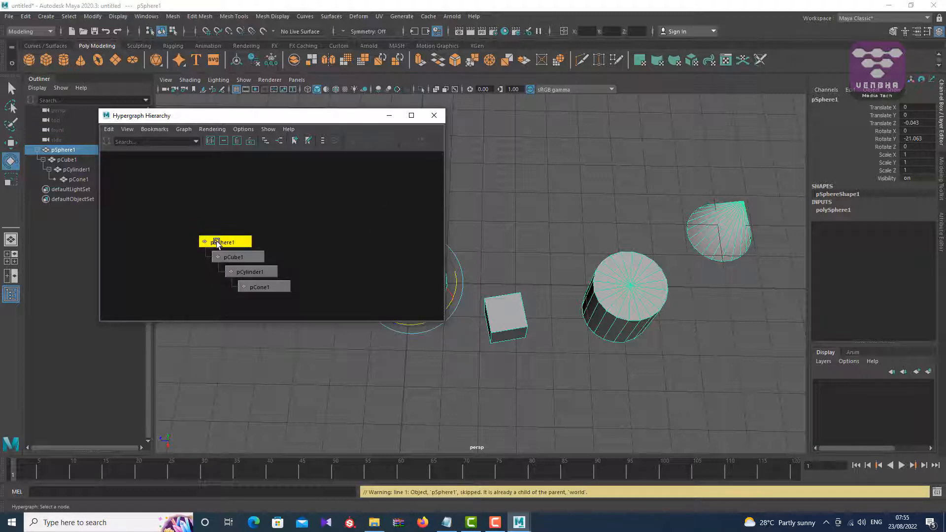
# - Move the Hypergraph window clear of the sphere, inspect the cube, cylinder and cone nodes in descending order, and minimize the window
pyautogui.moveTo(316, 115); pyautogui.dragTo(507, 19)
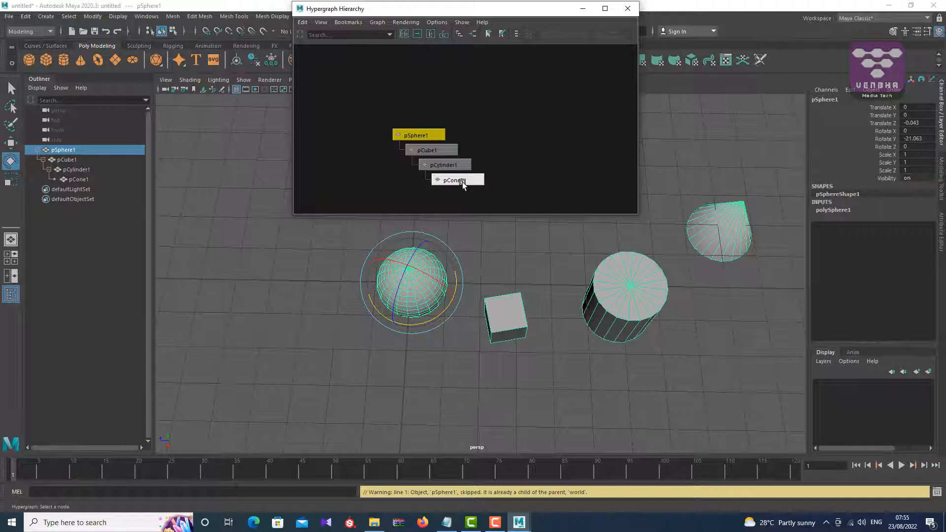
pyautogui.click(433, 150)
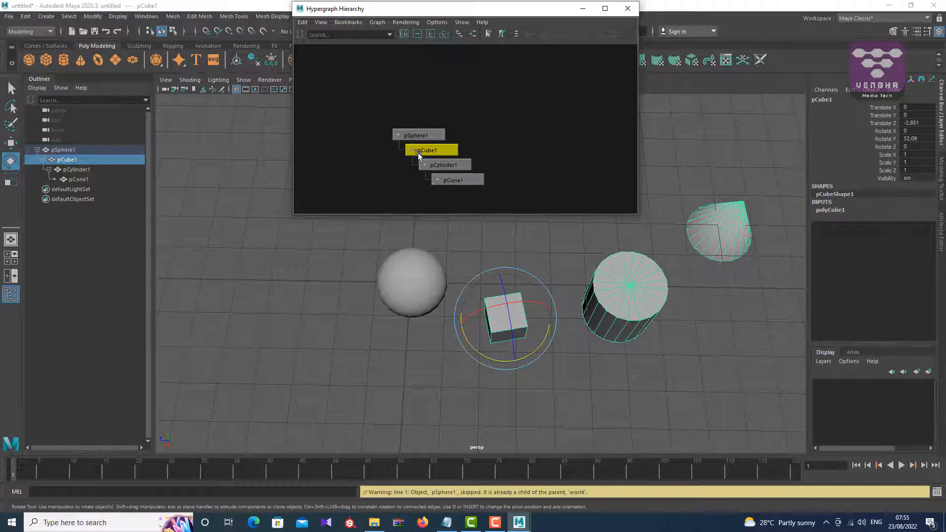
pyautogui.click(449, 164)
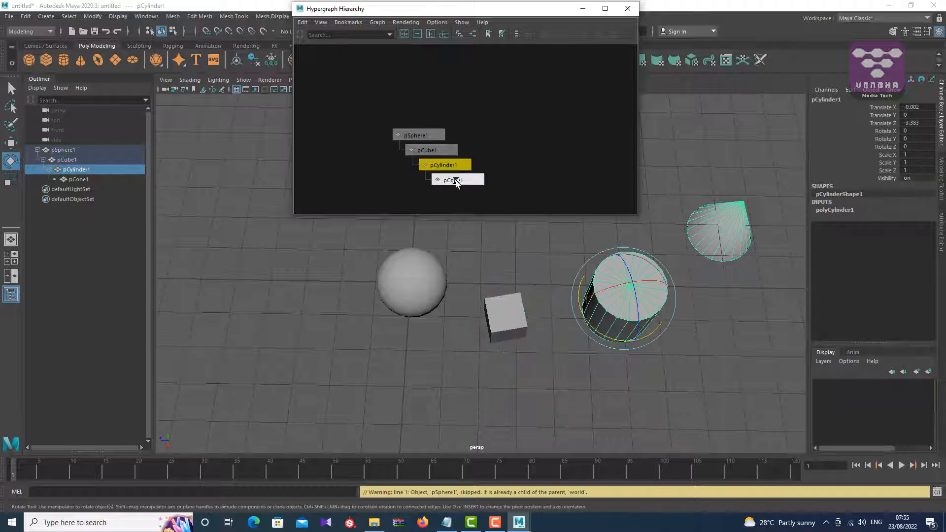
pyautogui.click(456, 180)
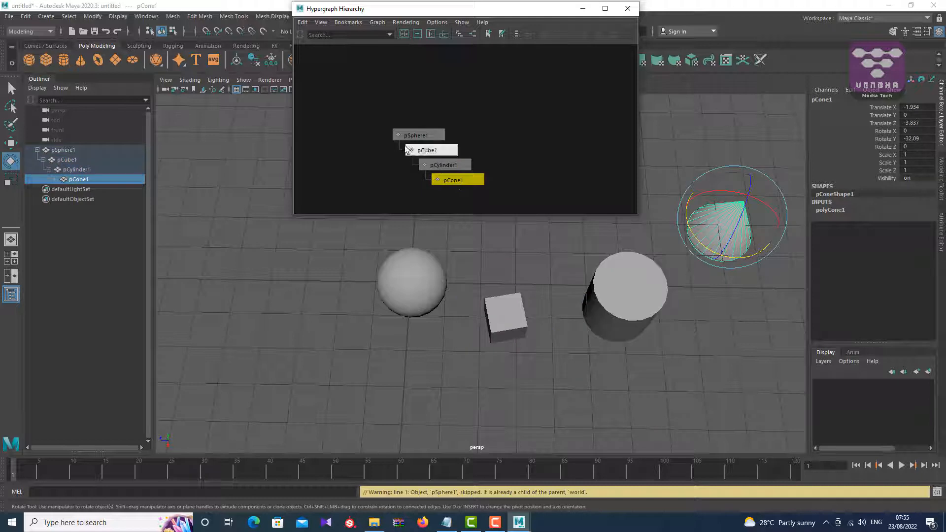
pyautogui.click(583, 9)
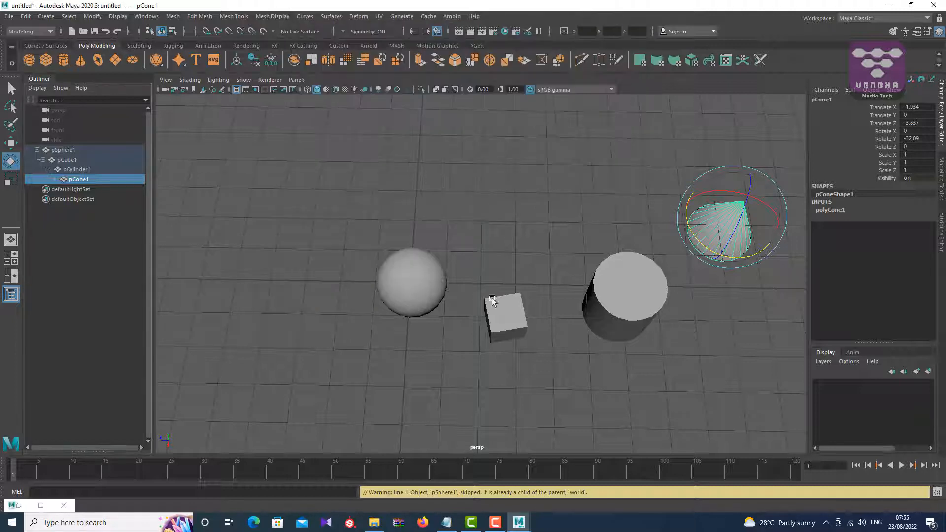
# - Rotate the cube further around Y, and rotate its child cylinder to about 24.636 degrees around Y
pyautogui.click(405, 263)
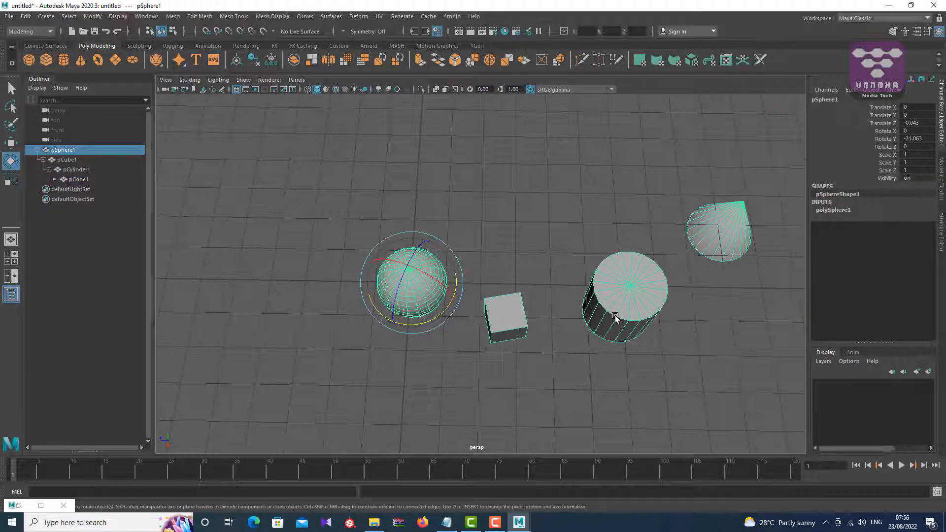
pyautogui.click(513, 318)
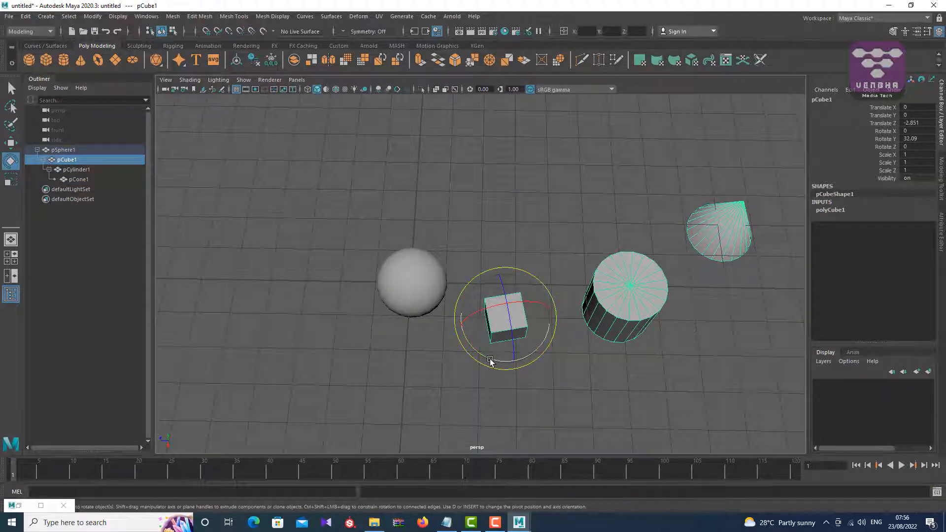
pyautogui.moveTo(489, 359); pyautogui.dragTo(515, 380)
pyautogui.click(583, 225)
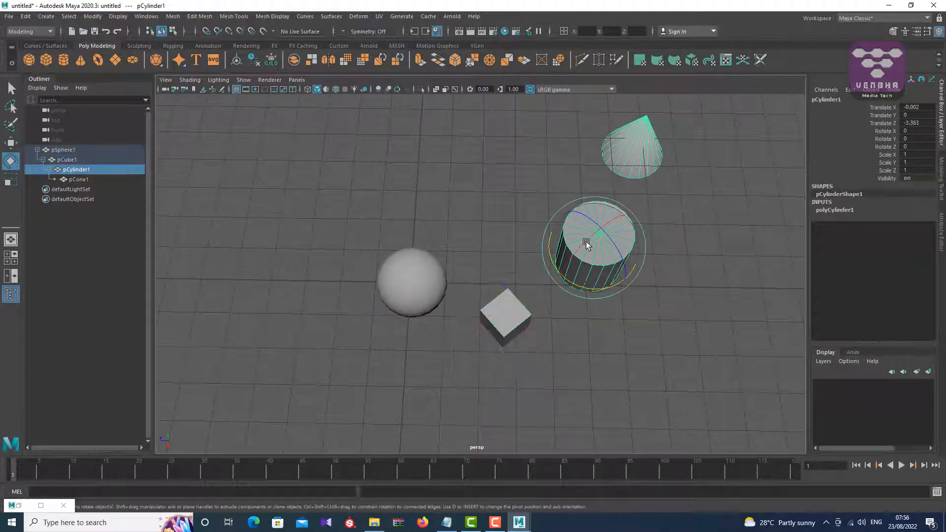
pyautogui.moveTo(585, 289)
pyautogui.mouseDown()
pyautogui.moveTo(610, 294)
pyautogui.moveTo(601, 295)
pyautogui.mouseUp()
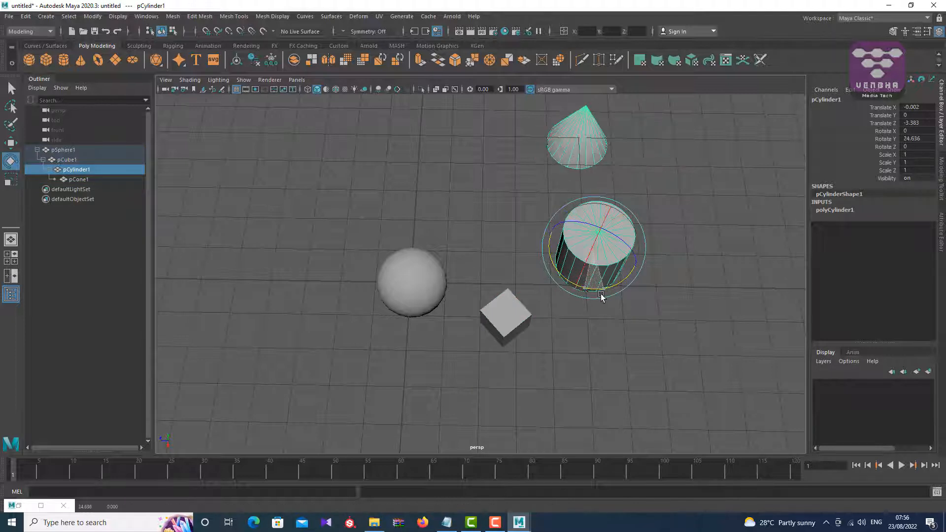
# - Rotate the cone to about -44.044 degrees and the parent sphere to about -30.585 degrees around Y
pyautogui.click(578, 140)
pyautogui.moveTo(591, 171)
pyautogui.mouseDown()
pyautogui.moveTo(608, 173)
pyautogui.moveTo(597, 173)
pyautogui.mouseUp()
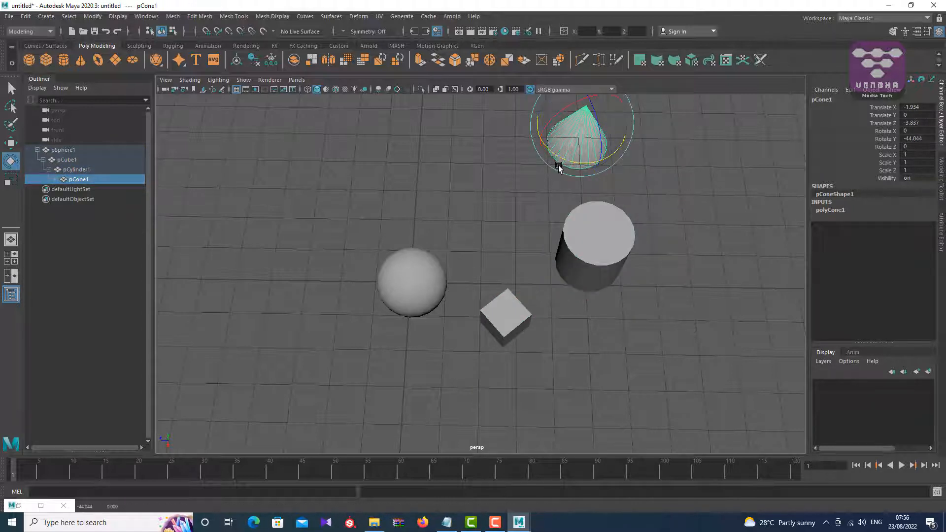
pyautogui.click(430, 292)
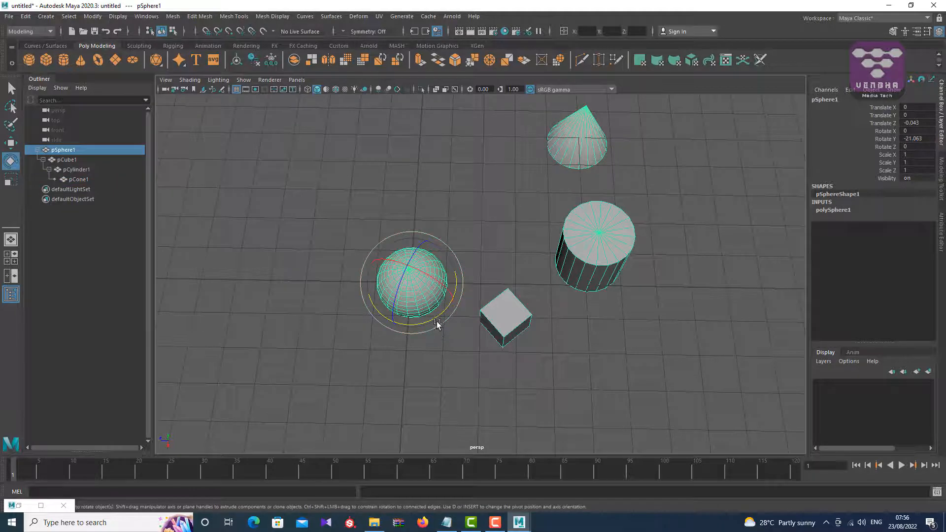
pyautogui.moveTo(437, 323); pyautogui.dragTo(464, 394)
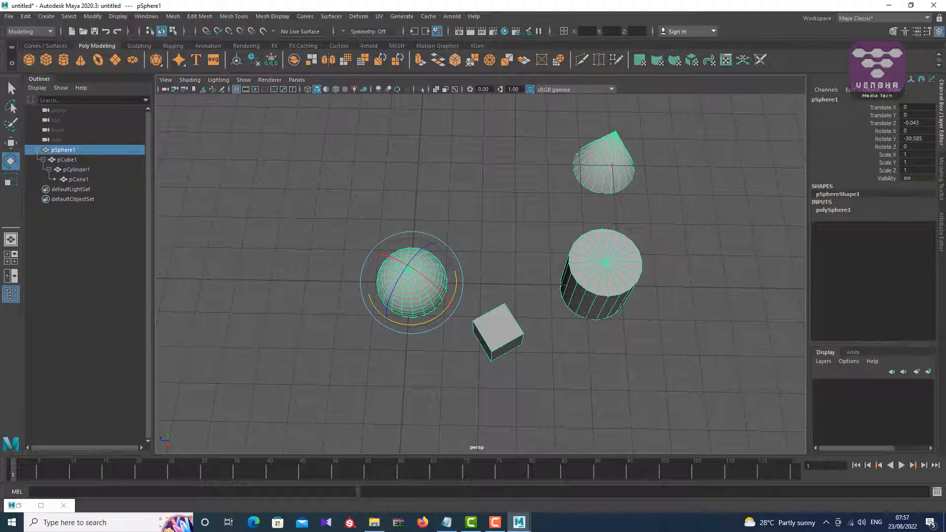
pyautogui.click(495, 524)
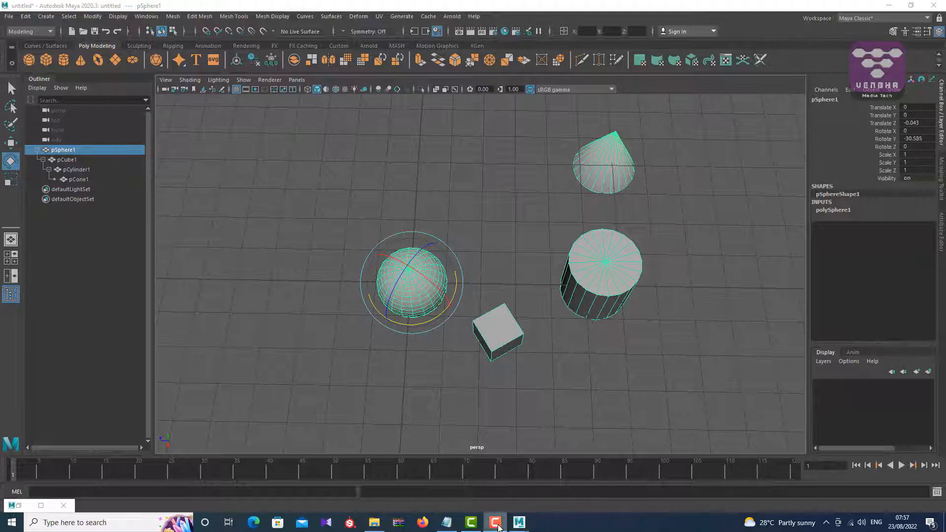